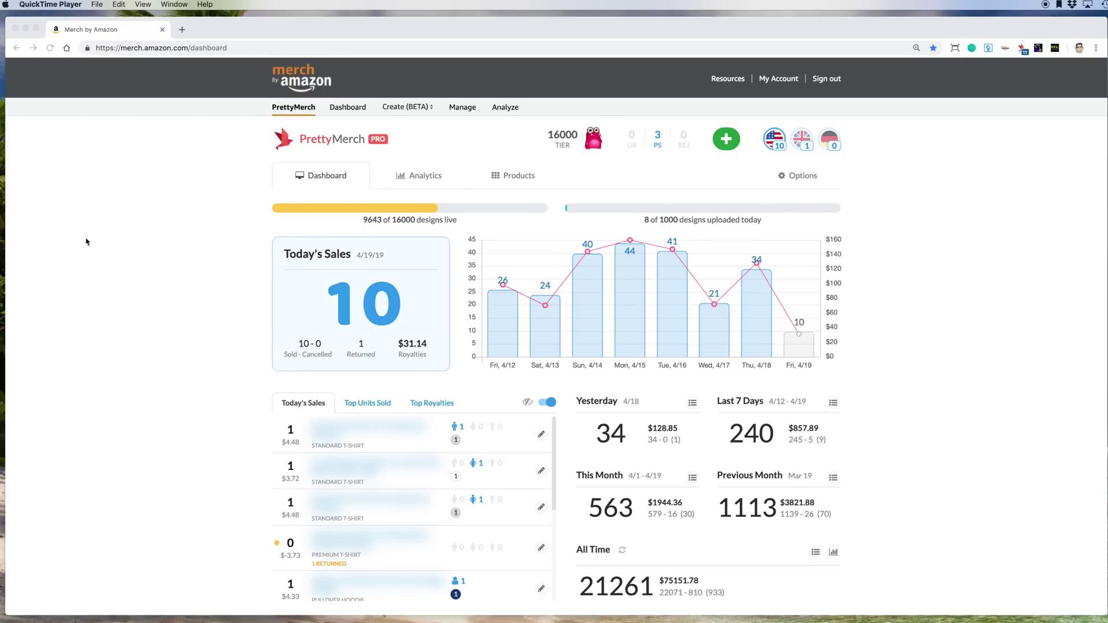
Open the all-time sales breakdown from the dashboard, review its top products, fit types and colors, and close it
scroll(925, 257, down, 2)
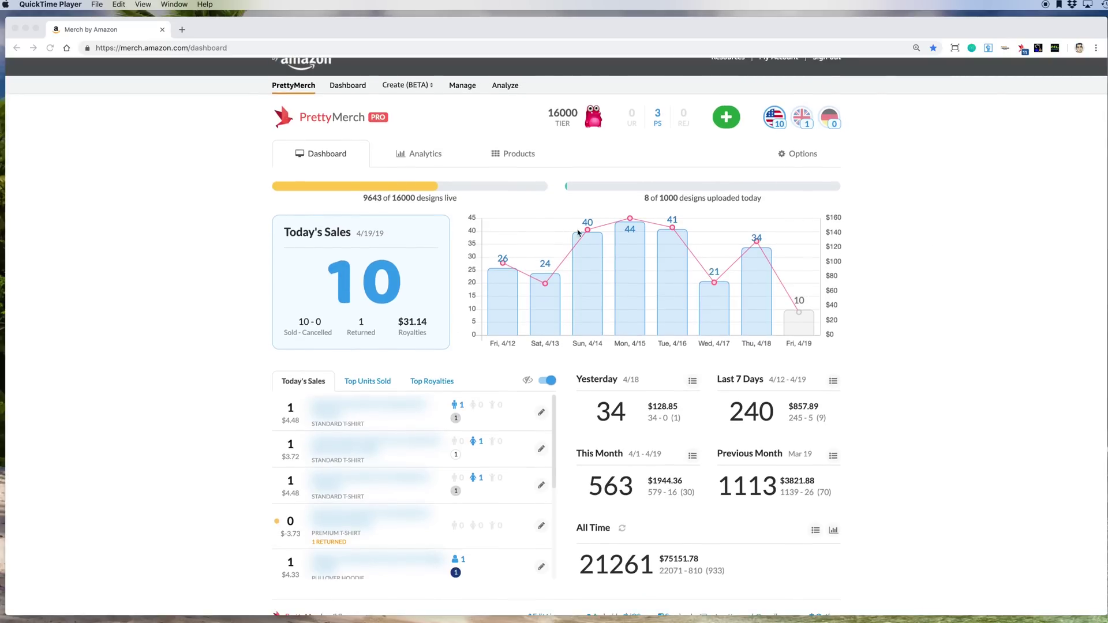
scroll(895, 232, down, 1)
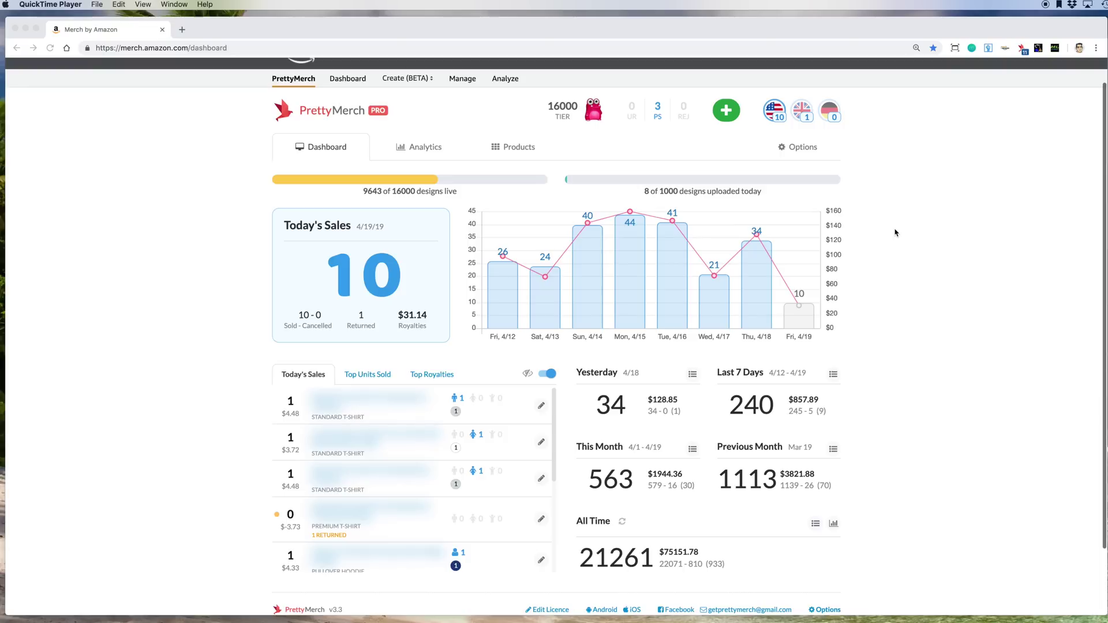
scroll(895, 233, up, 2)
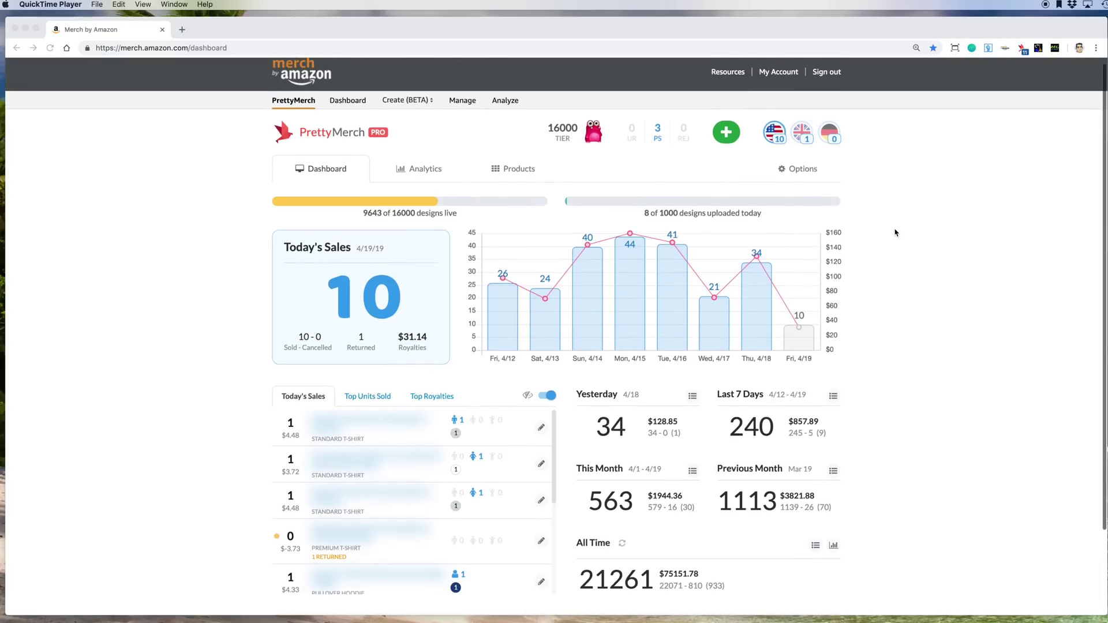
click(814, 547)
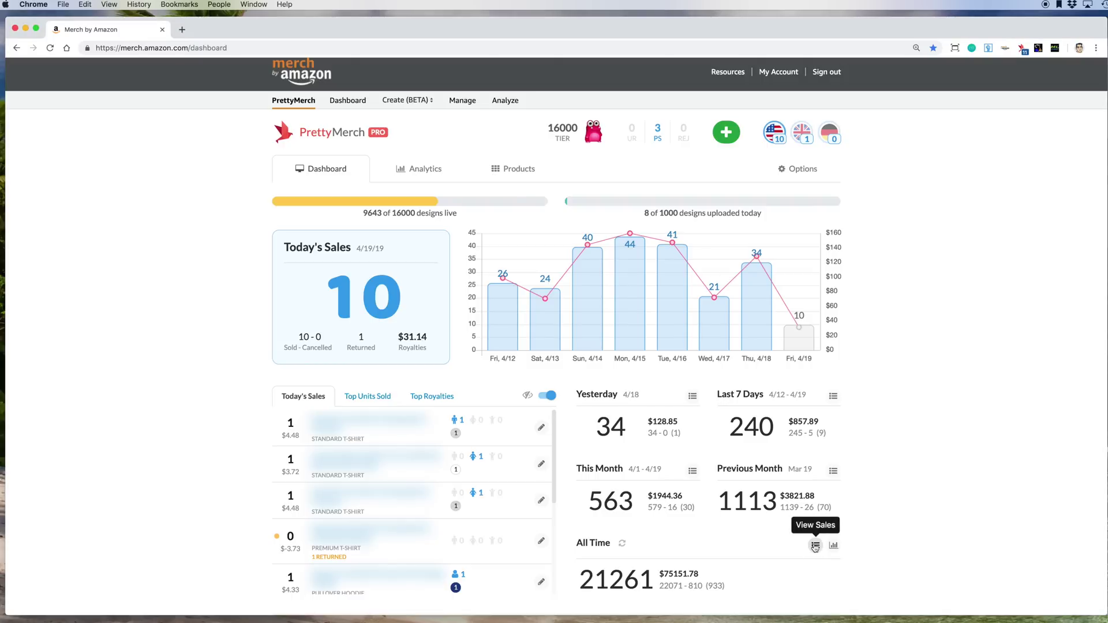
click(815, 546)
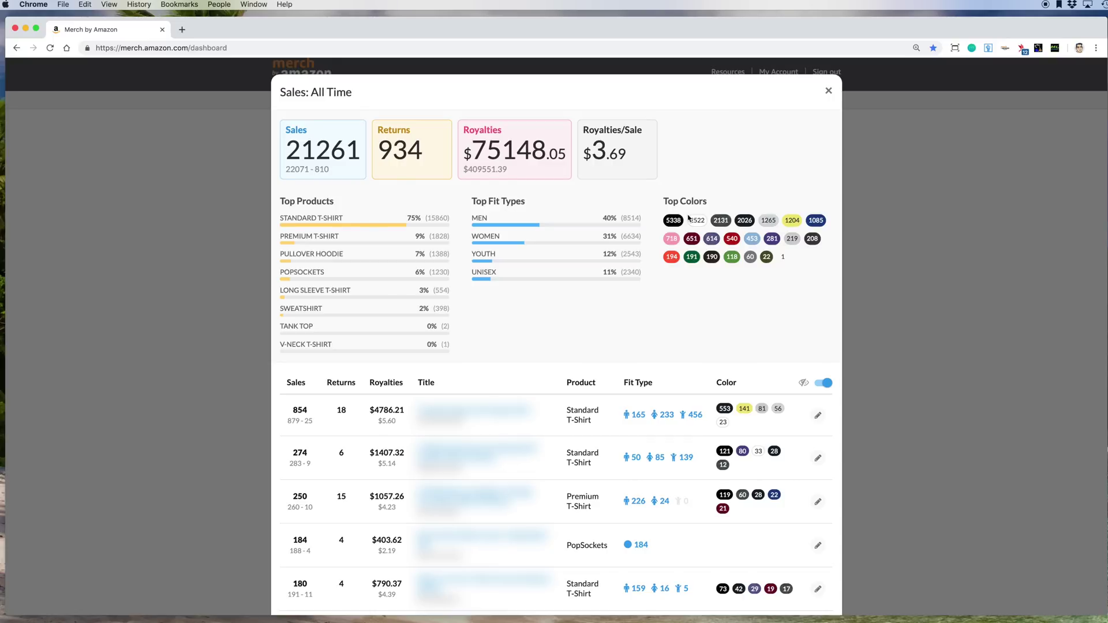
mouse_move(675, 223)
click(830, 93)
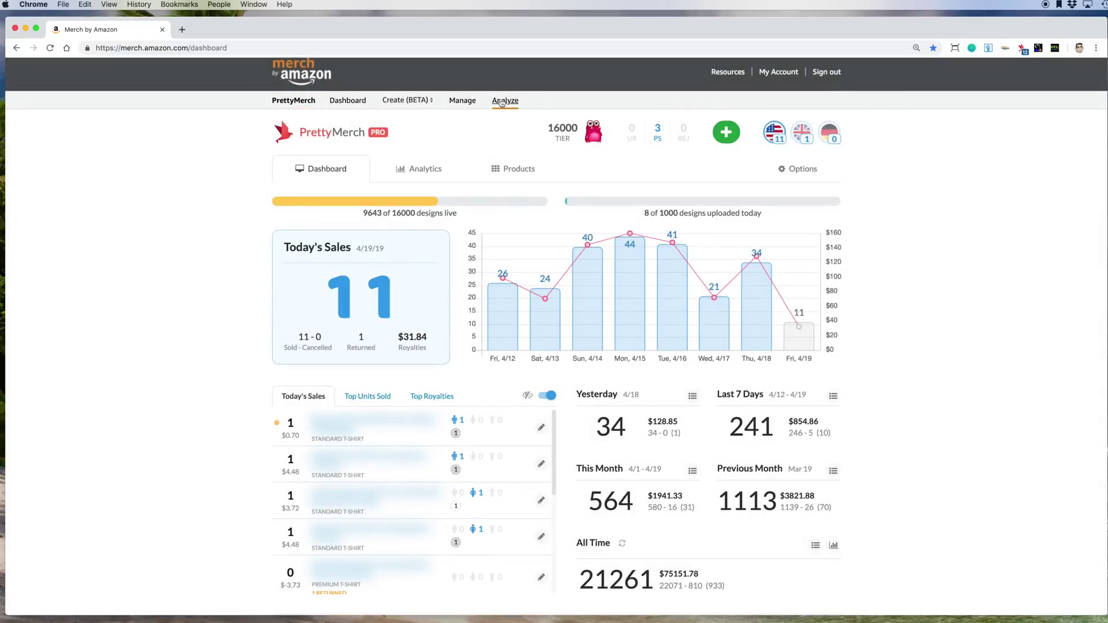
Reopen the all-time sales breakdown, examine the fit types and colors sold for each best-selling product, and close it
scroll(519, 134, up, 1)
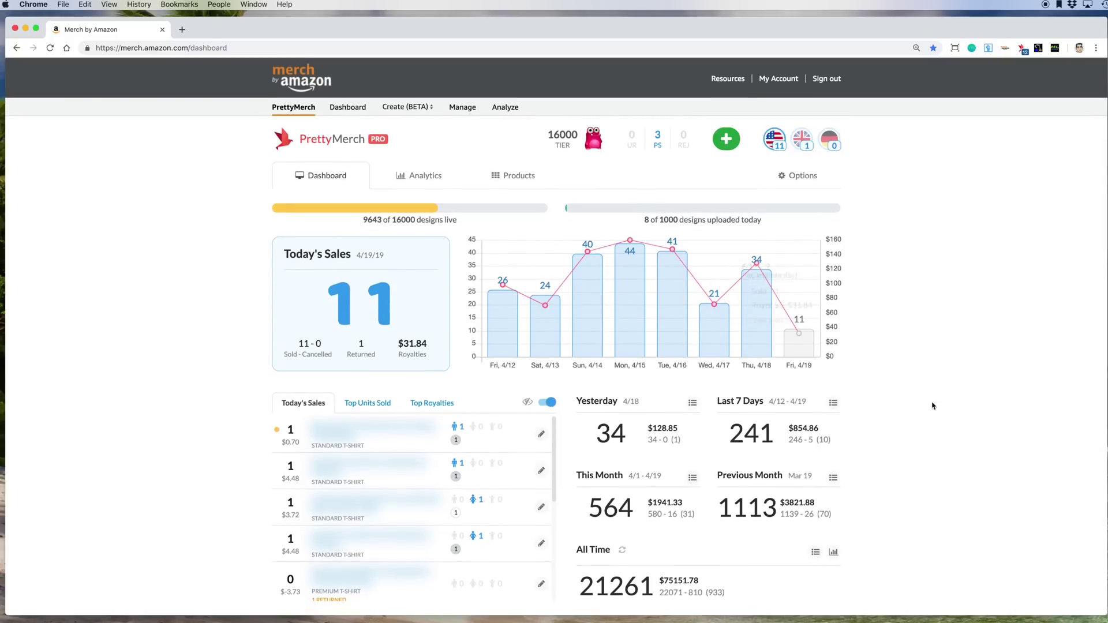
click(816, 553)
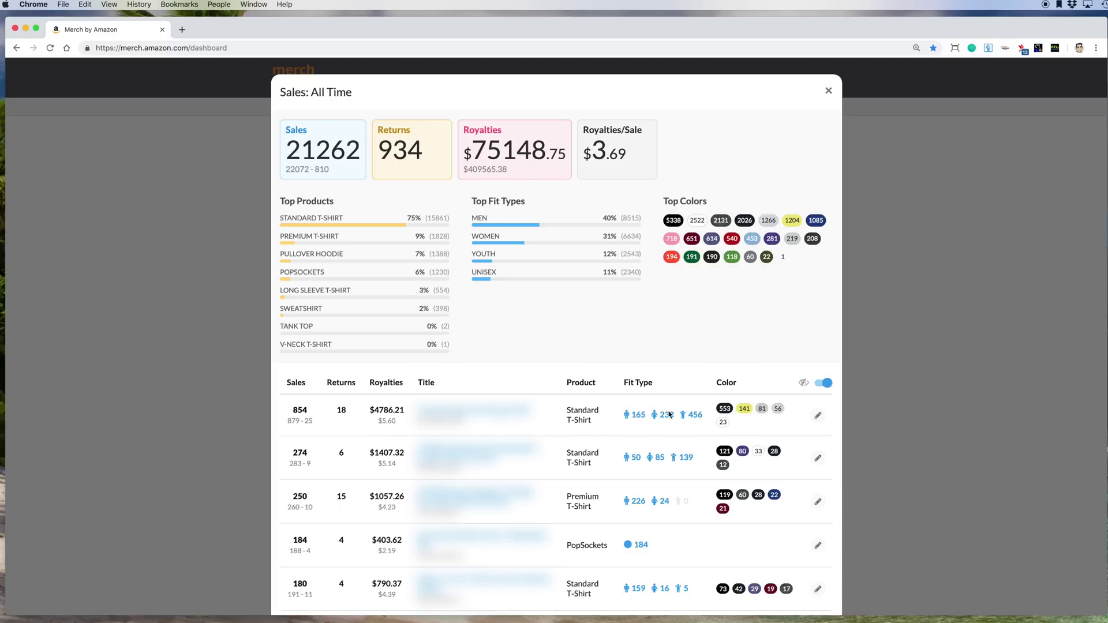
scroll(675, 438, down, 3)
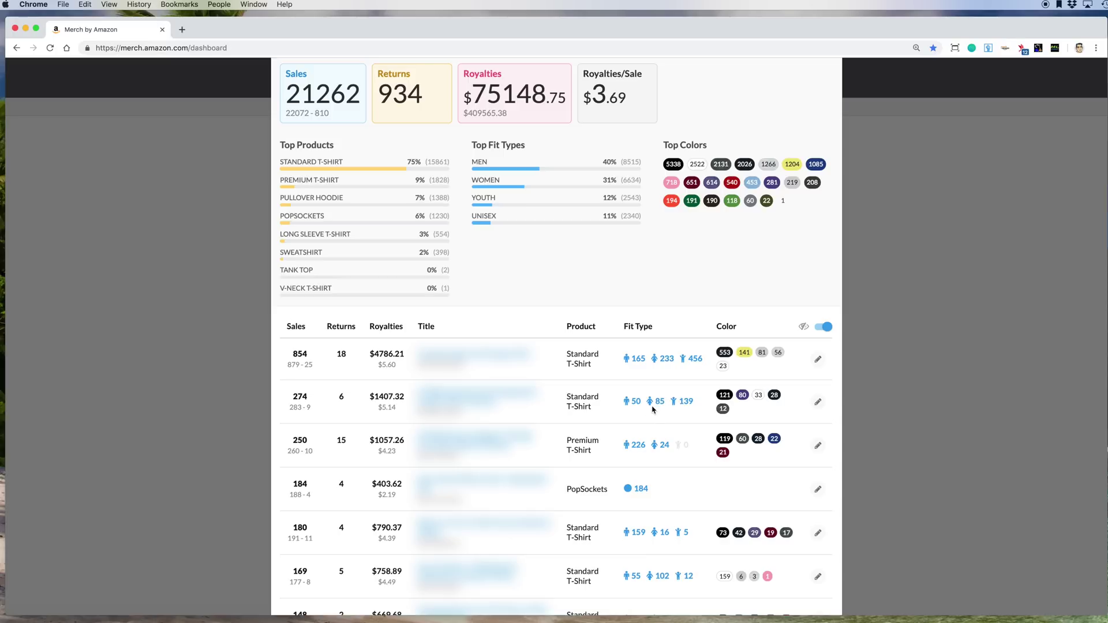
scroll(649, 421, down, 1)
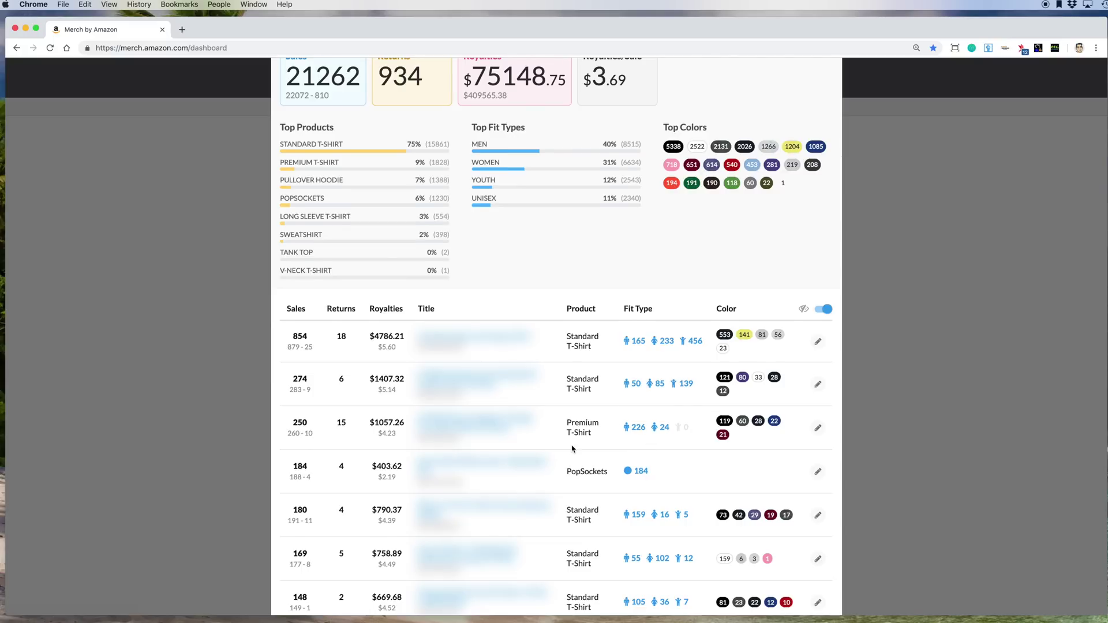
scroll(573, 449, up, 3)
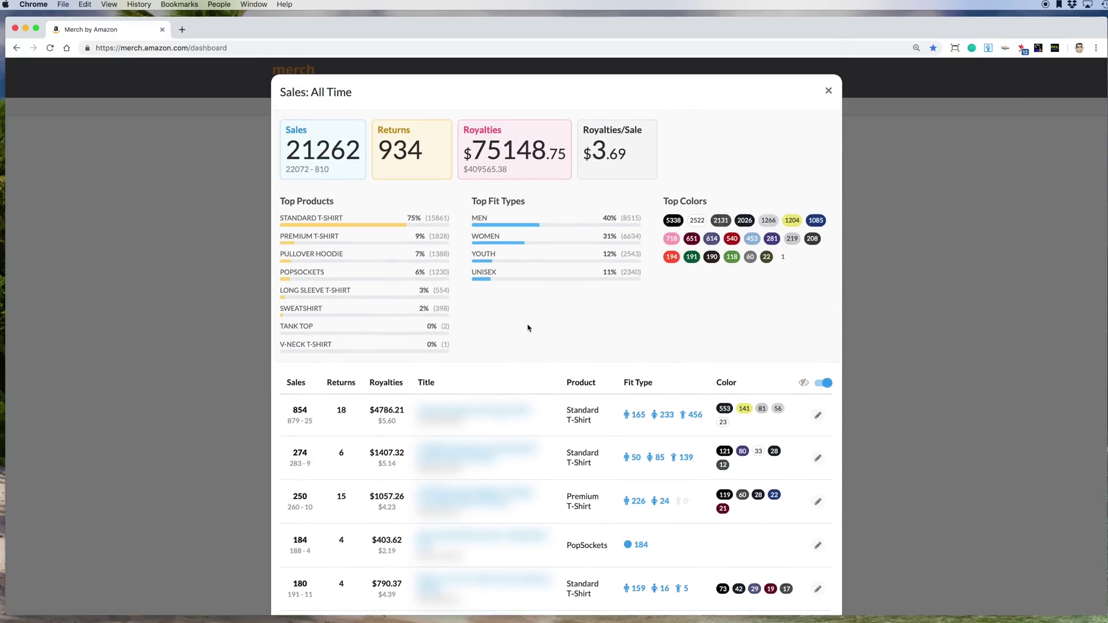
click(829, 91)
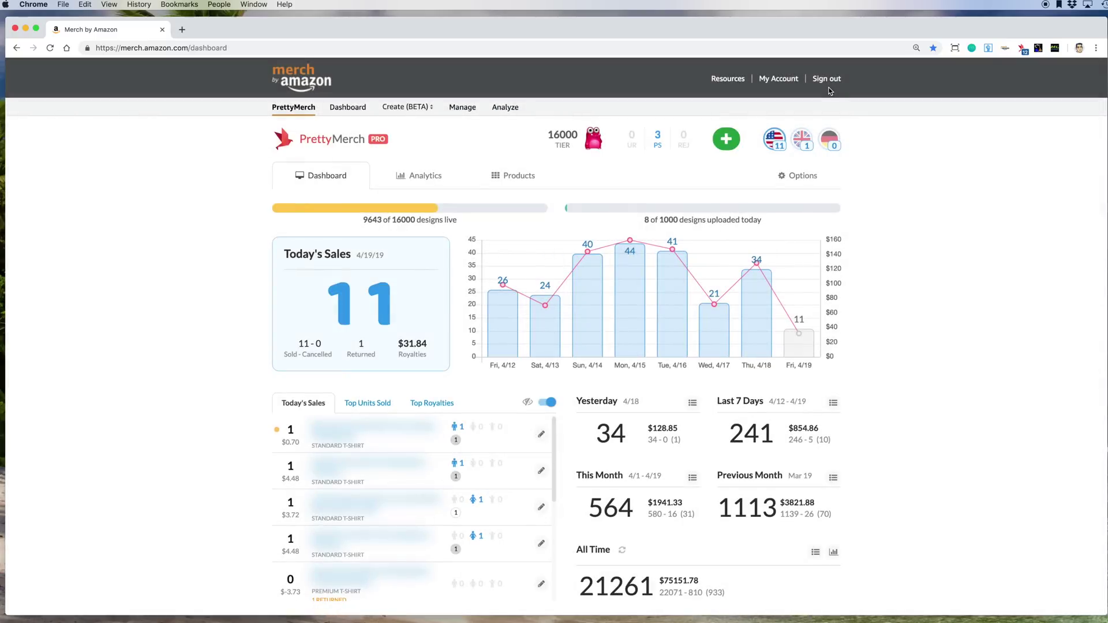
Run the sales analytics for Today in the United States marketplace and review the resulting totals
click(411, 180)
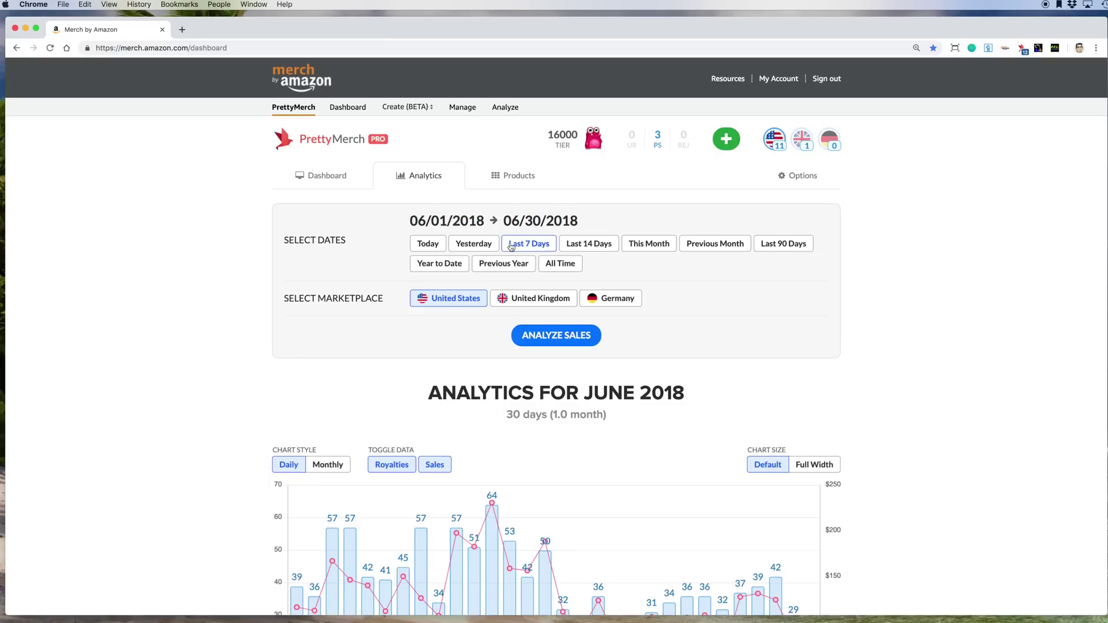
click(428, 244)
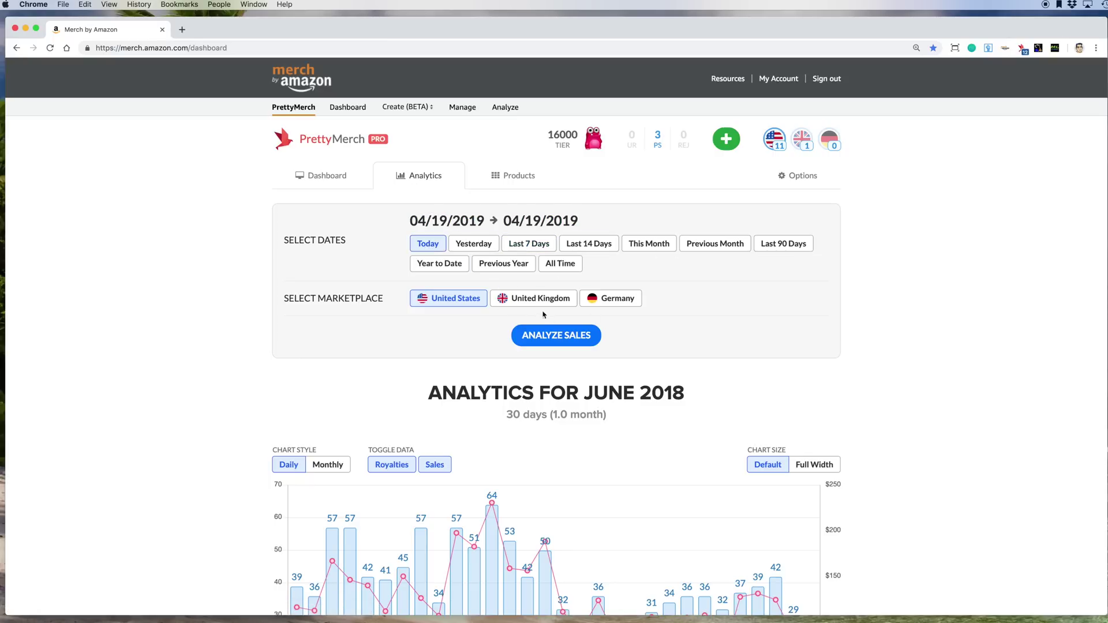
click(580, 340)
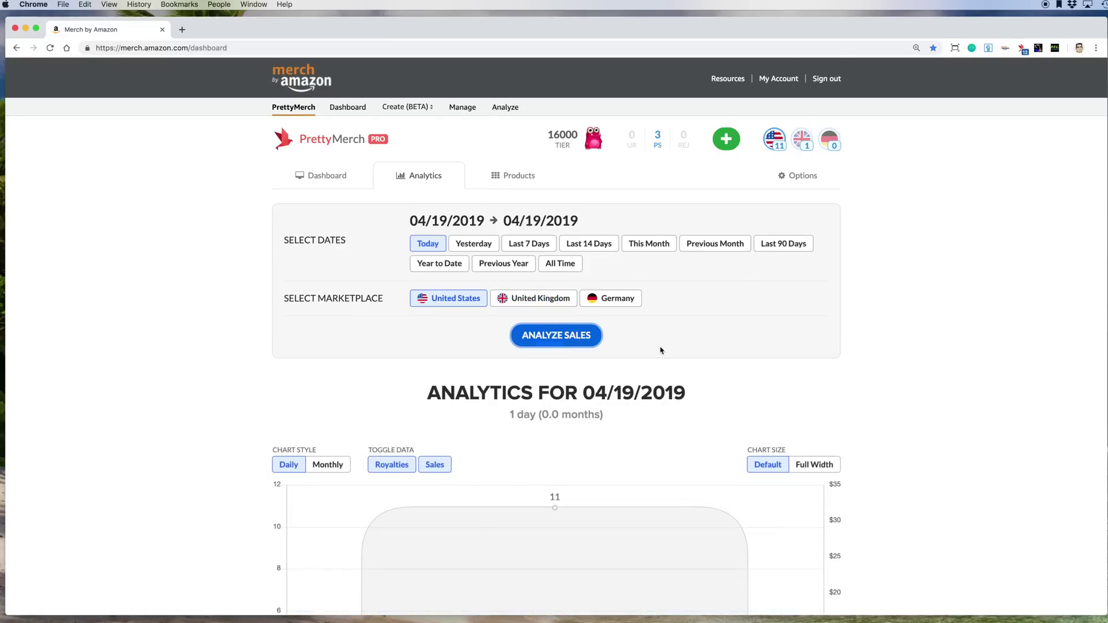
scroll(661, 349, down, 7)
scroll(660, 350, down, 3)
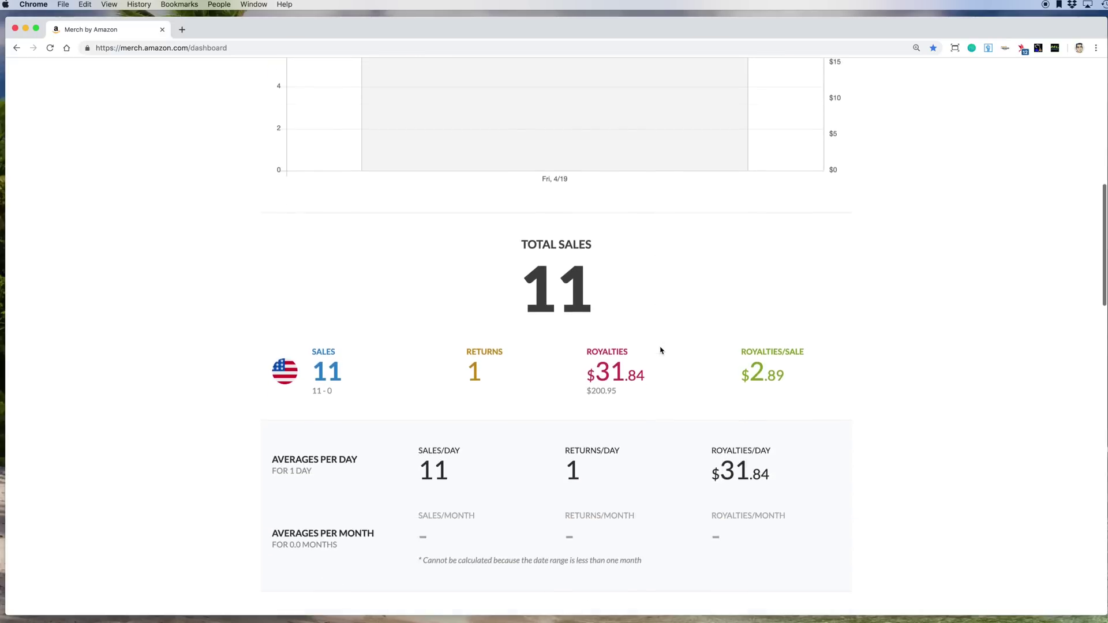
scroll(661, 348, up, 10)
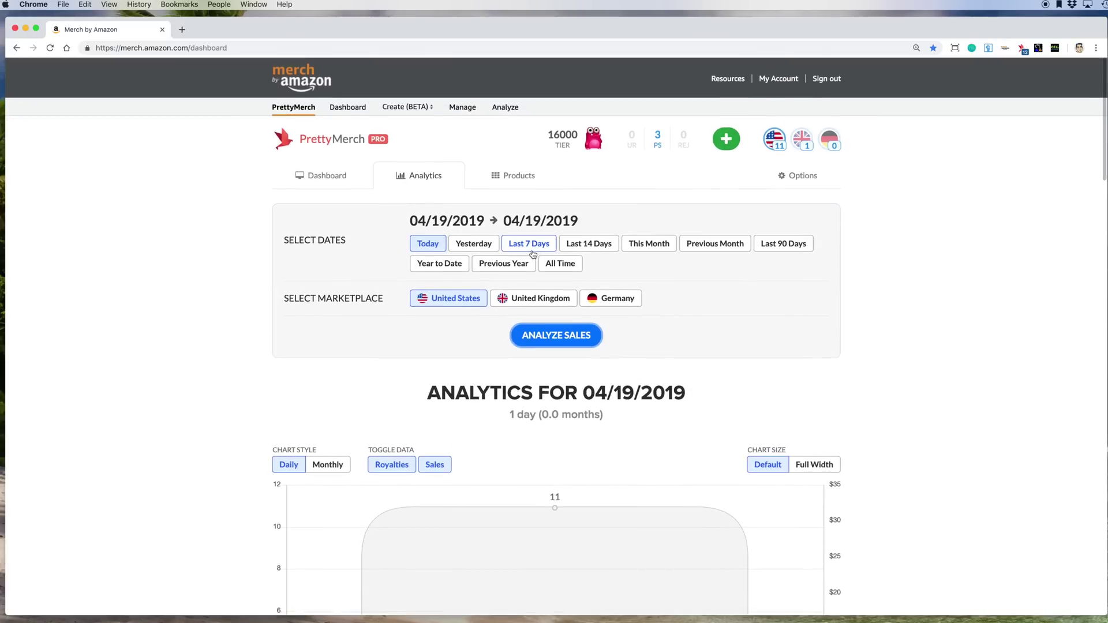
Run the sales analytics for This Month and review the total sales, daily averages and record days
click(636, 249)
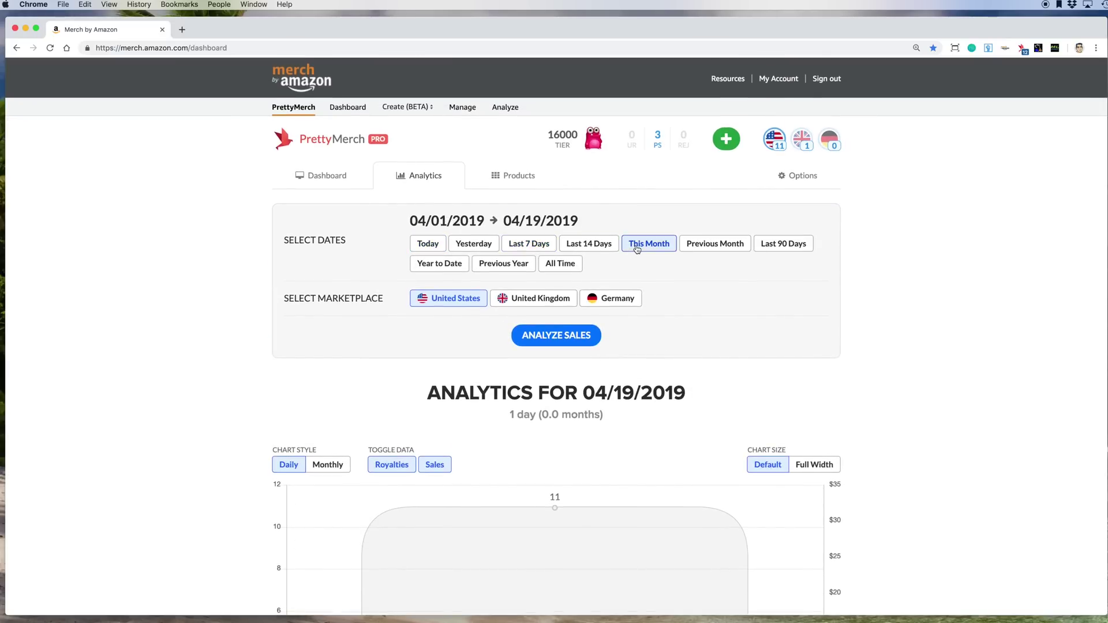
click(572, 336)
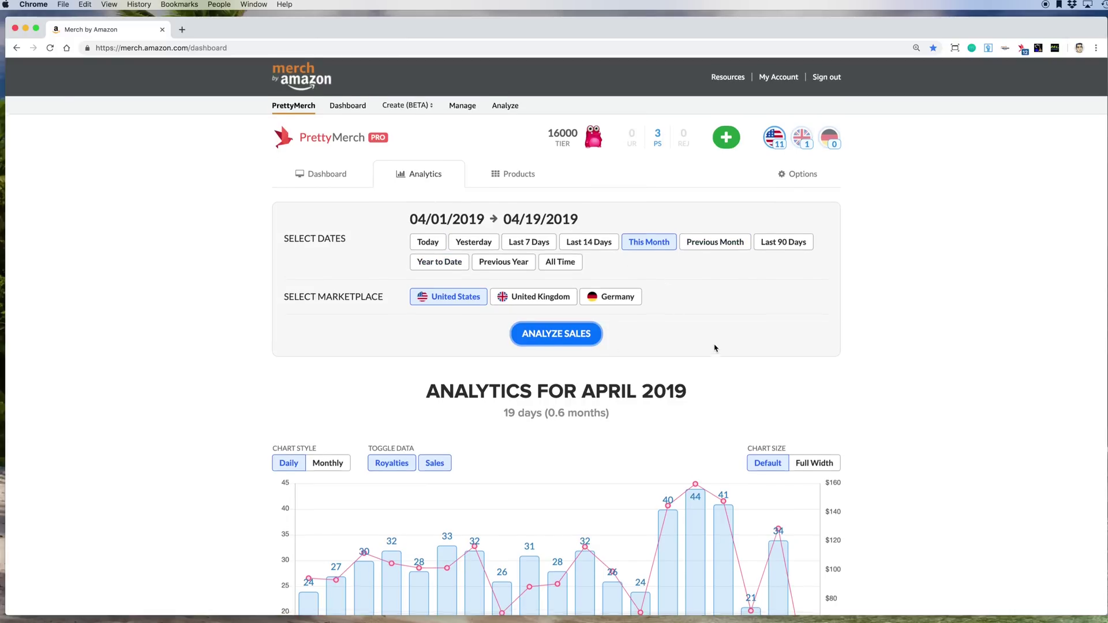
scroll(715, 346, down, 6)
scroll(715, 347, down, 3)
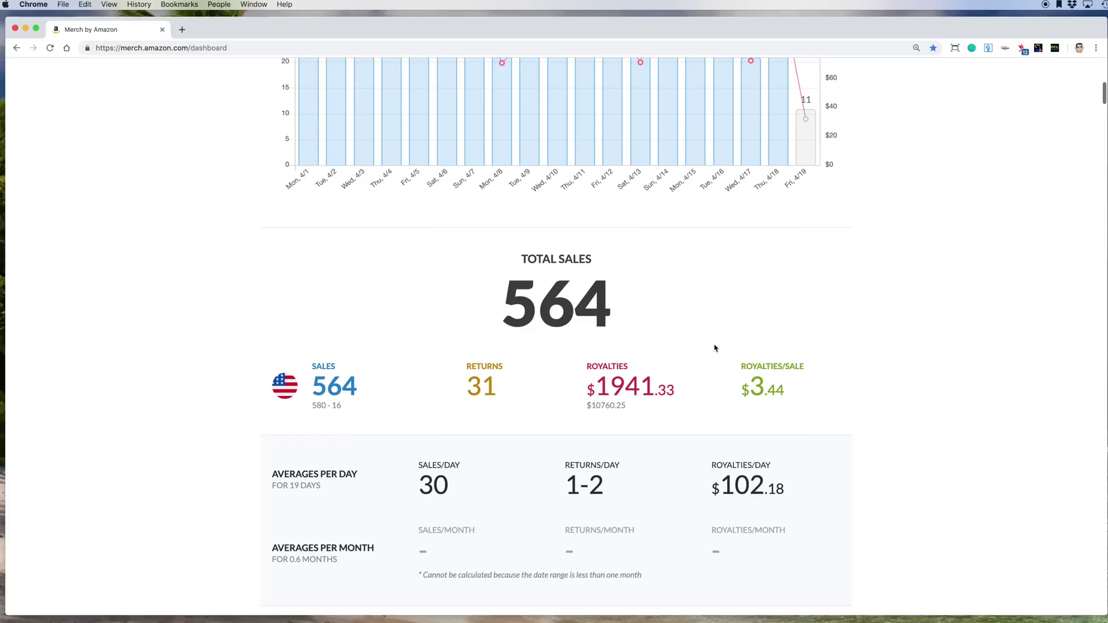
scroll(714, 348, down, 2)
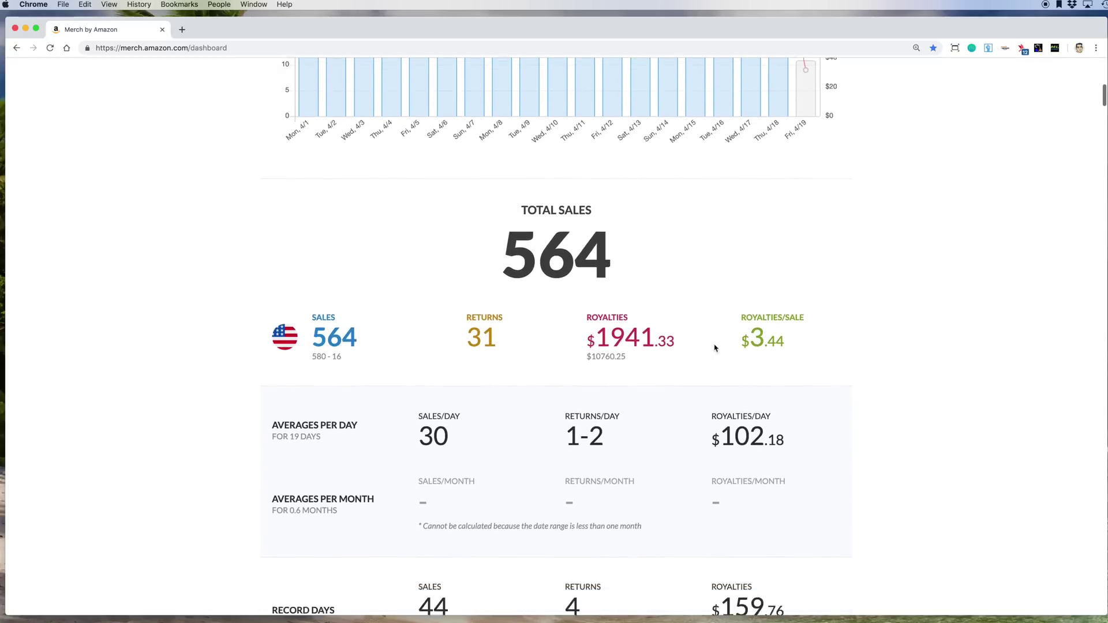
scroll(715, 348, down, 6)
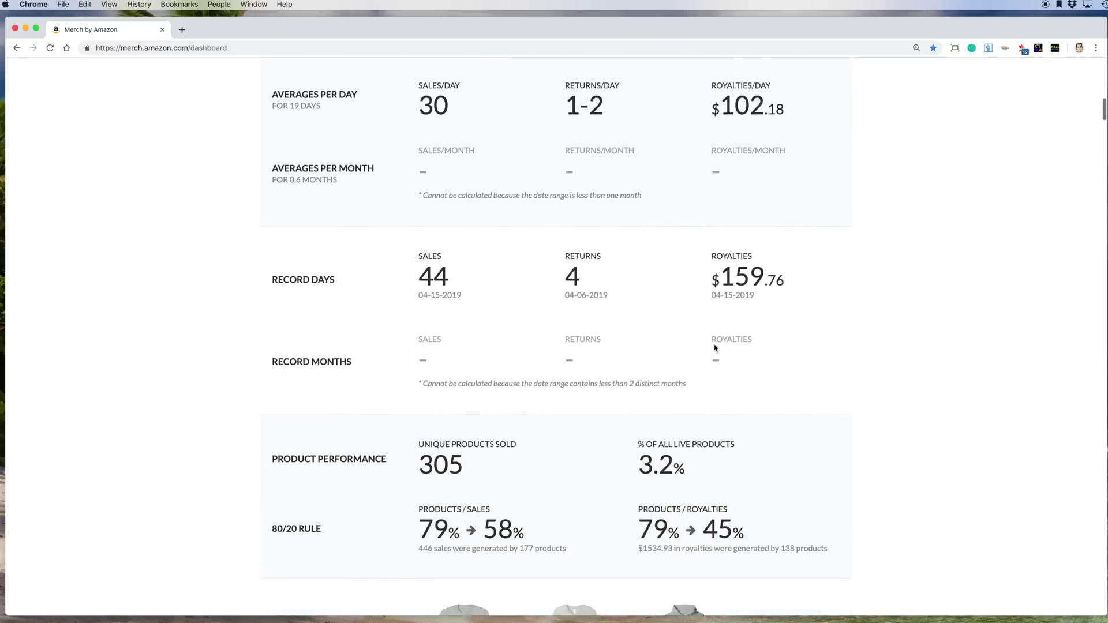
scroll(715, 348, down, 1)
scroll(508, 287, down, 1)
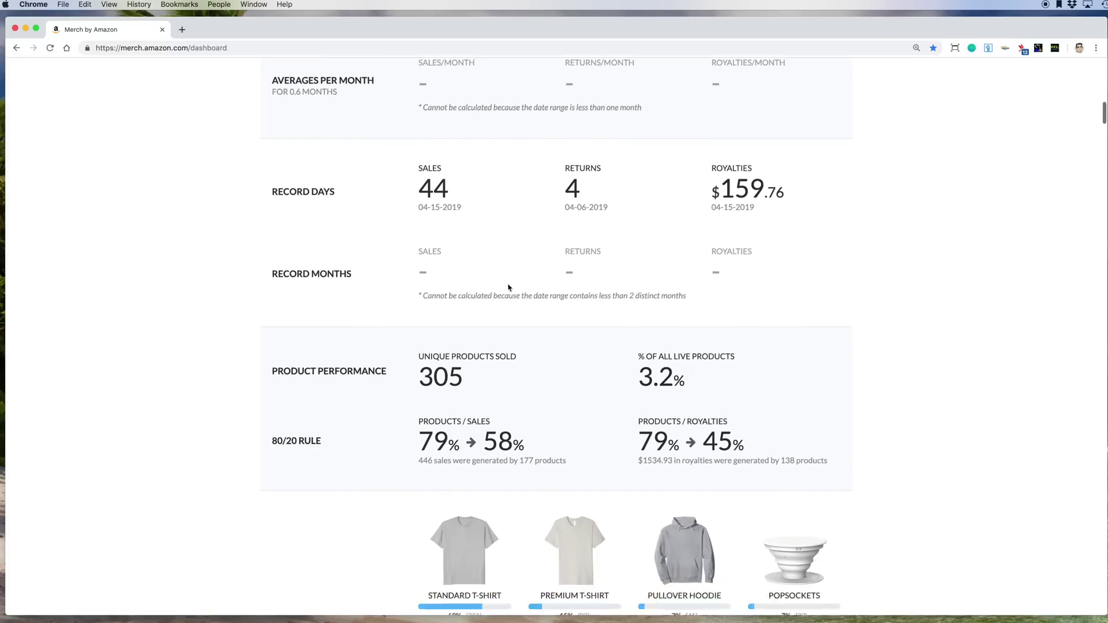
Examine this month's product performance, 80/20 rule, top product types, fit types and colors, and the list of products sold
scroll(508, 287, down, 3)
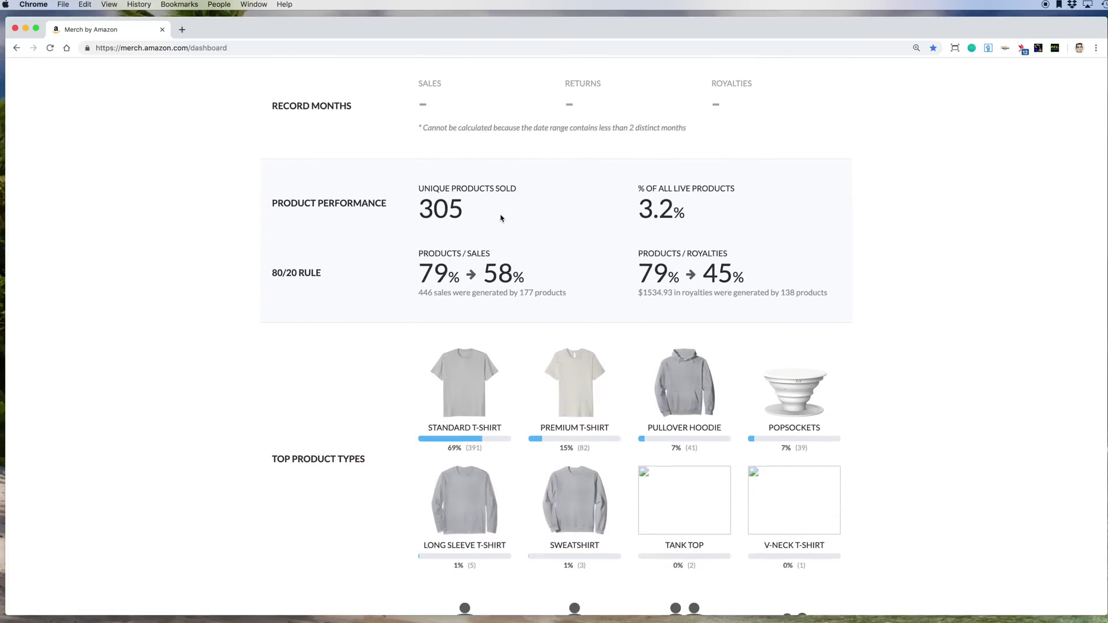
scroll(515, 223, down, 1)
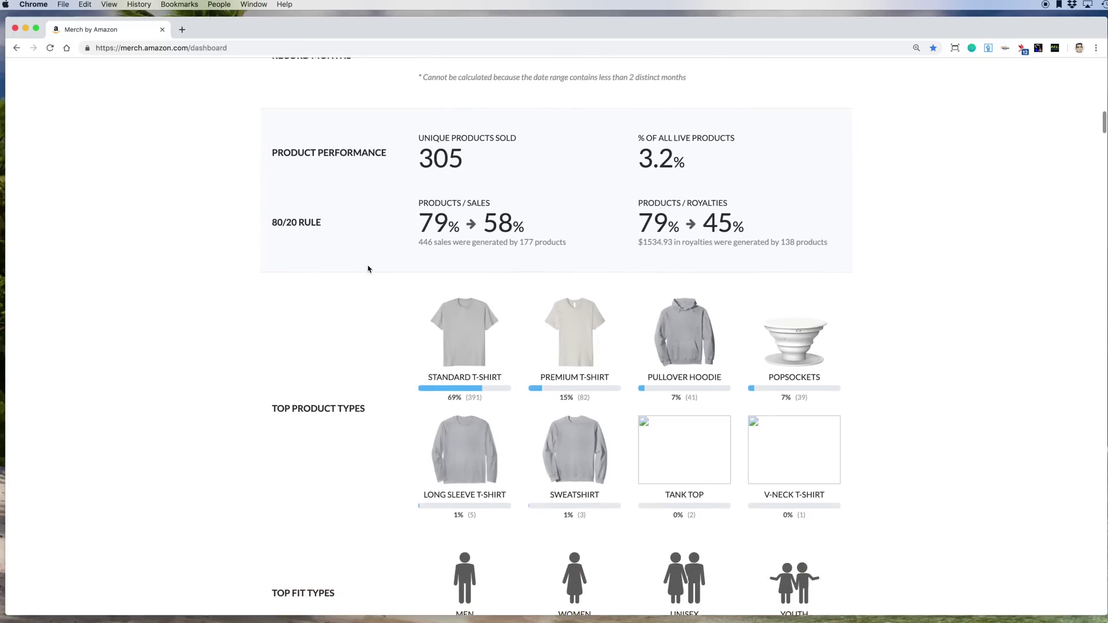
scroll(368, 269, down, 1)
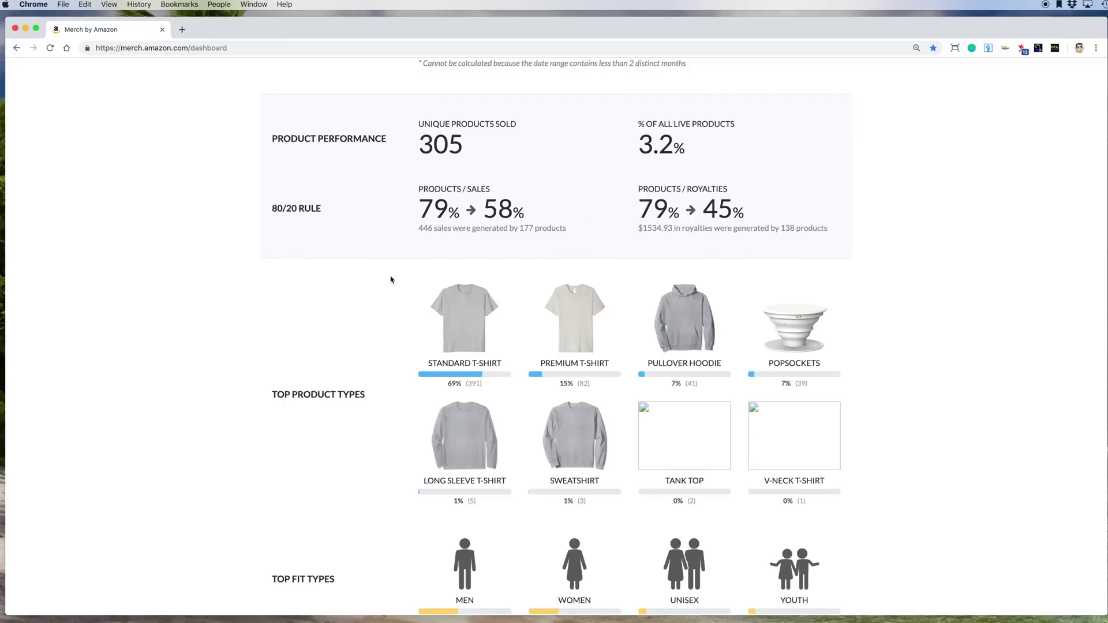
scroll(359, 272, down, 3)
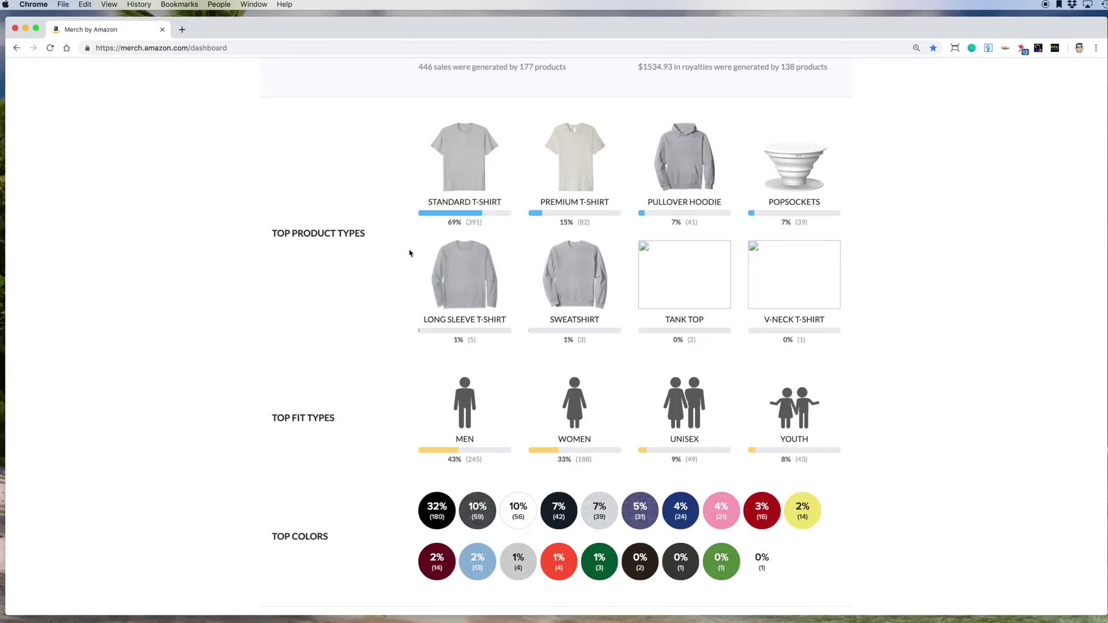
scroll(377, 267, down, 5)
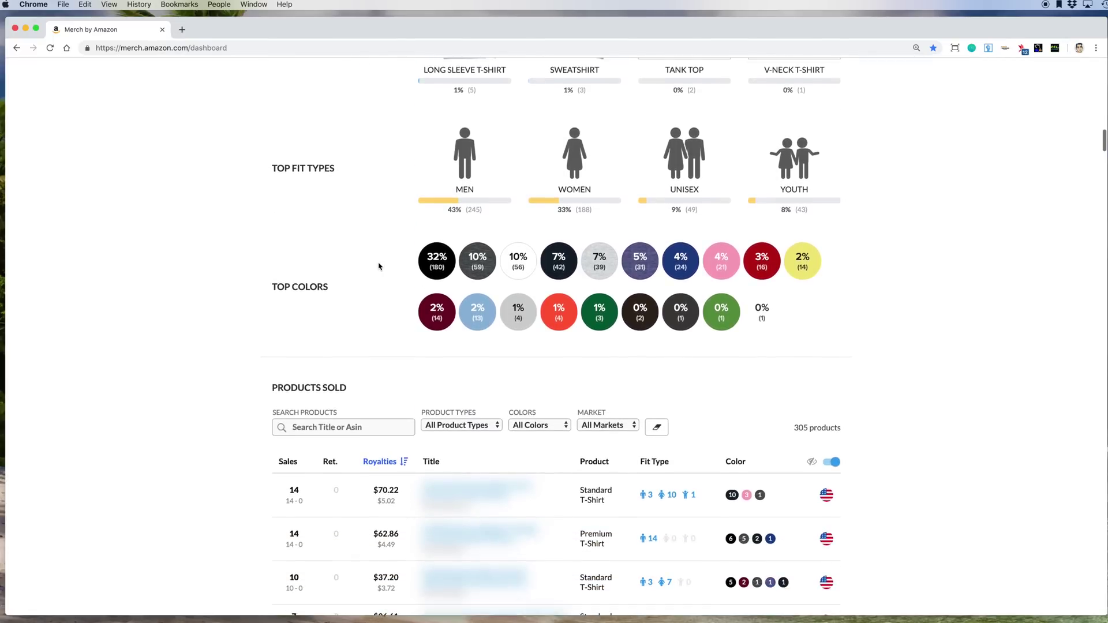
scroll(379, 267, down, 1)
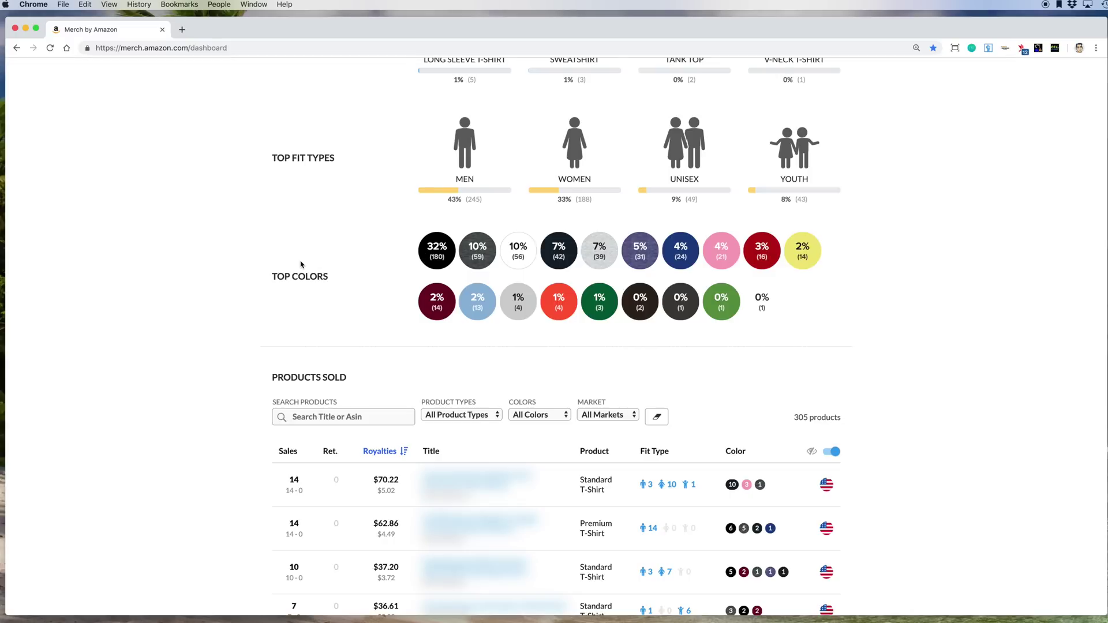
scroll(301, 263, down, 4)
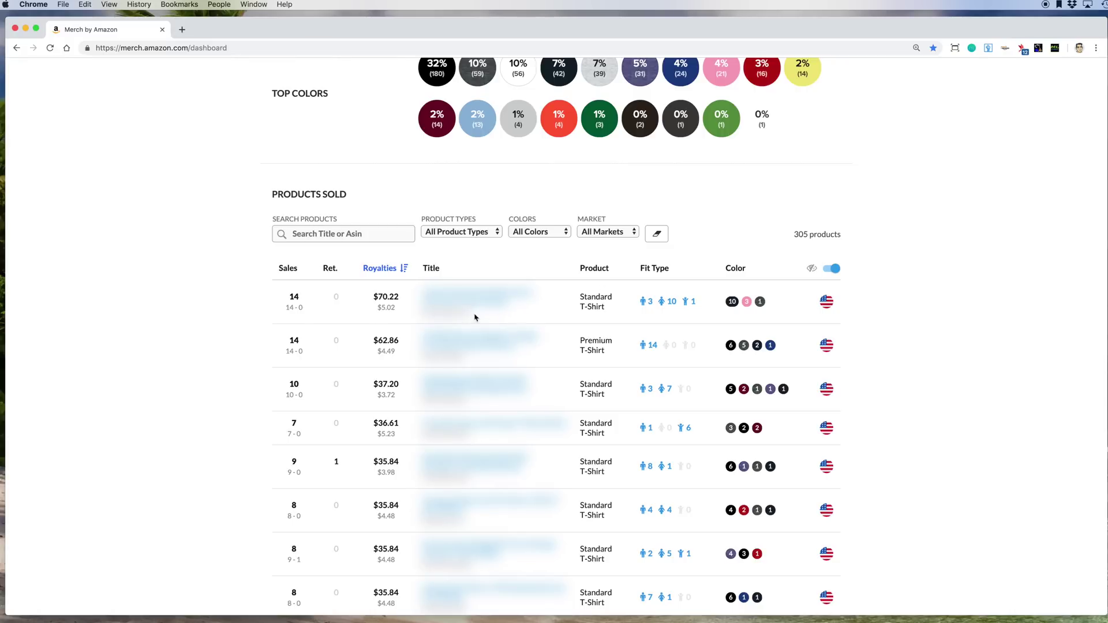
scroll(482, 319, up, 20)
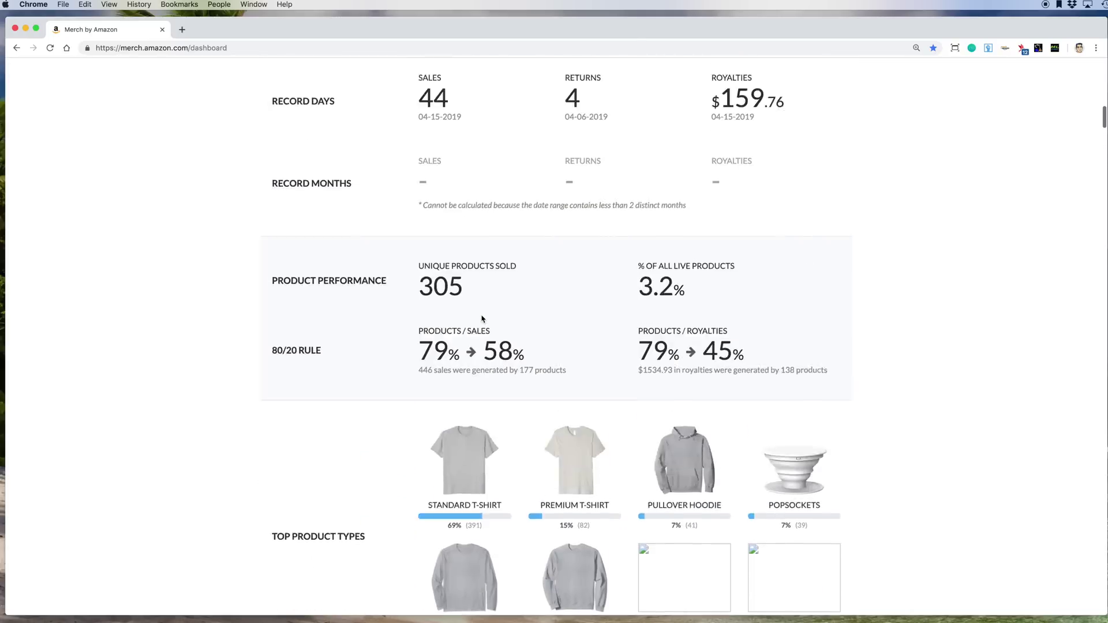
scroll(482, 319, up, 5)
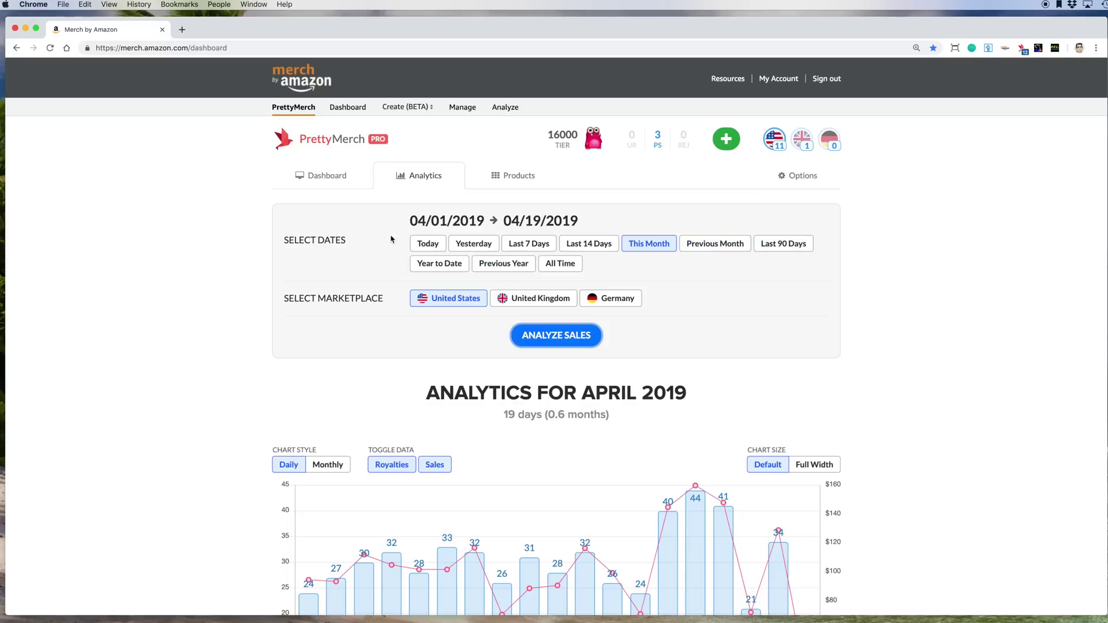
Move the custom date calendar back to June 2018 and set both the start and end dates to 06/01/2018
click(436, 225)
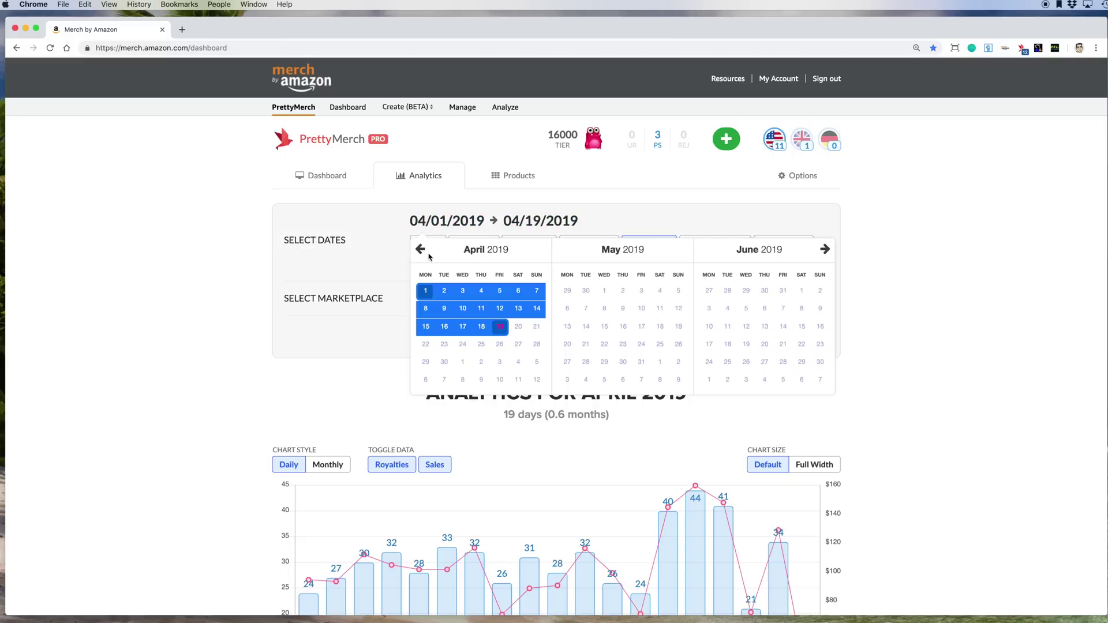
click(420, 250)
click(421, 250)
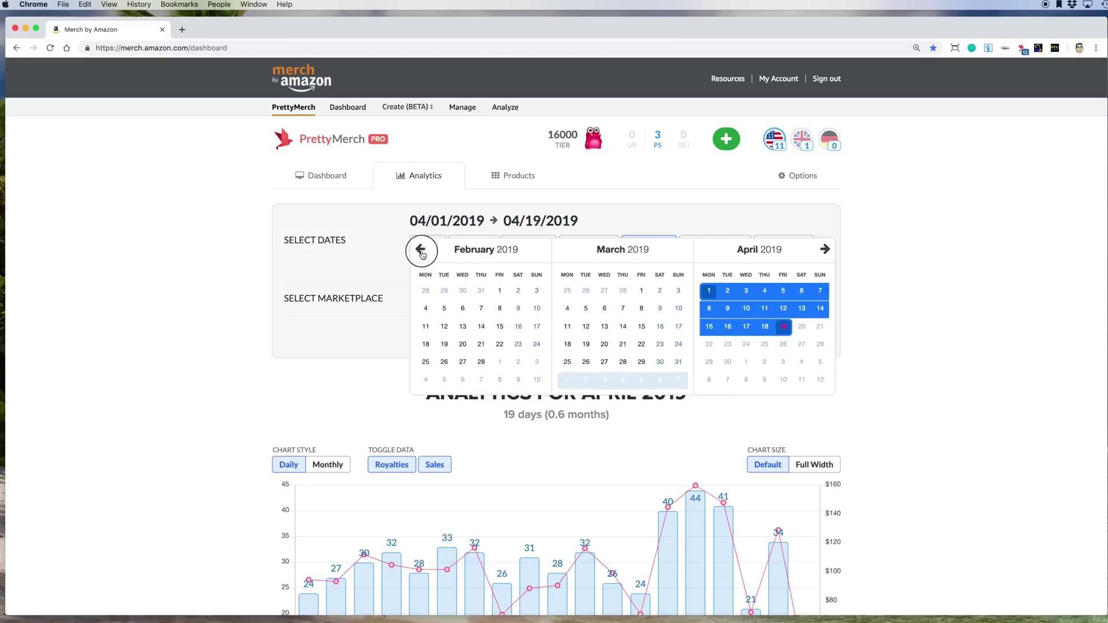
click(420, 250)
click(421, 250)
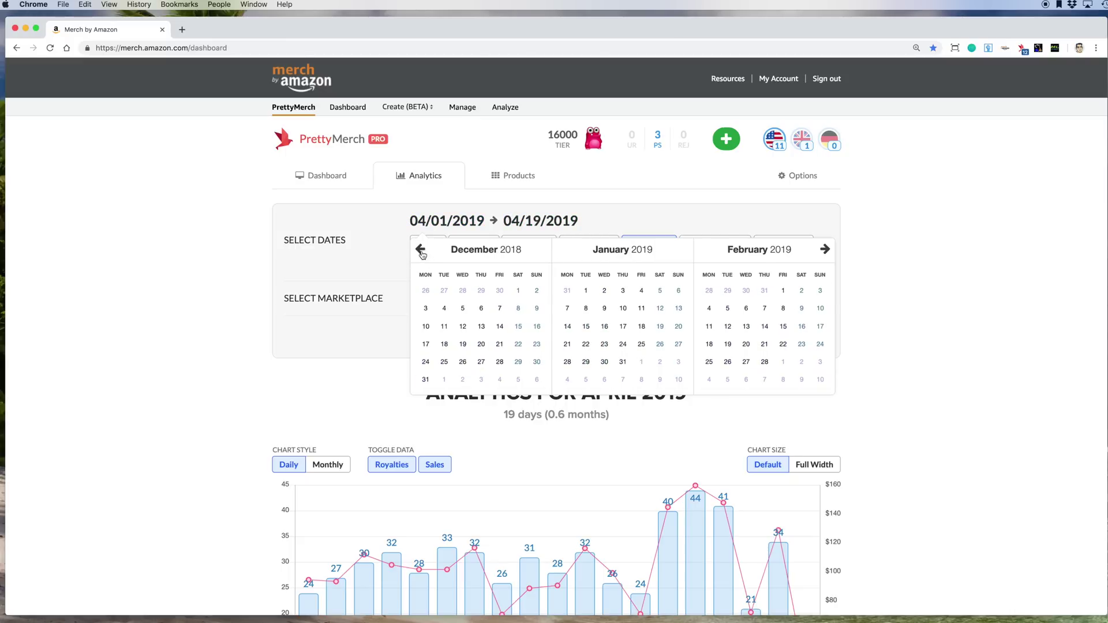
click(421, 249)
click(421, 250)
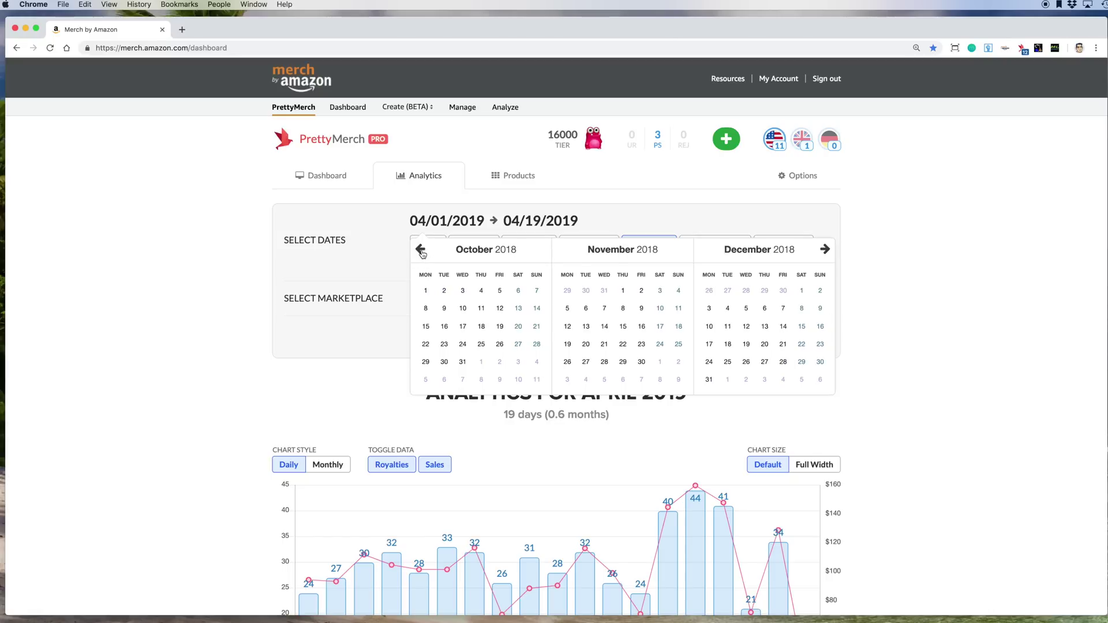
click(421, 250)
click(421, 251)
click(421, 251)
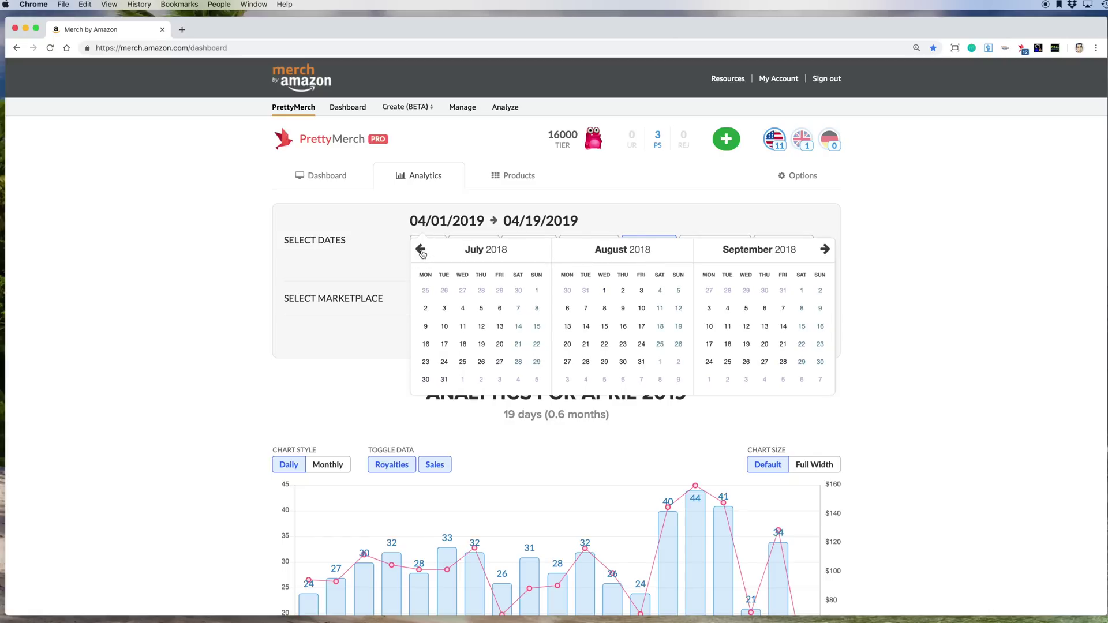
click(421, 251)
click(421, 251)
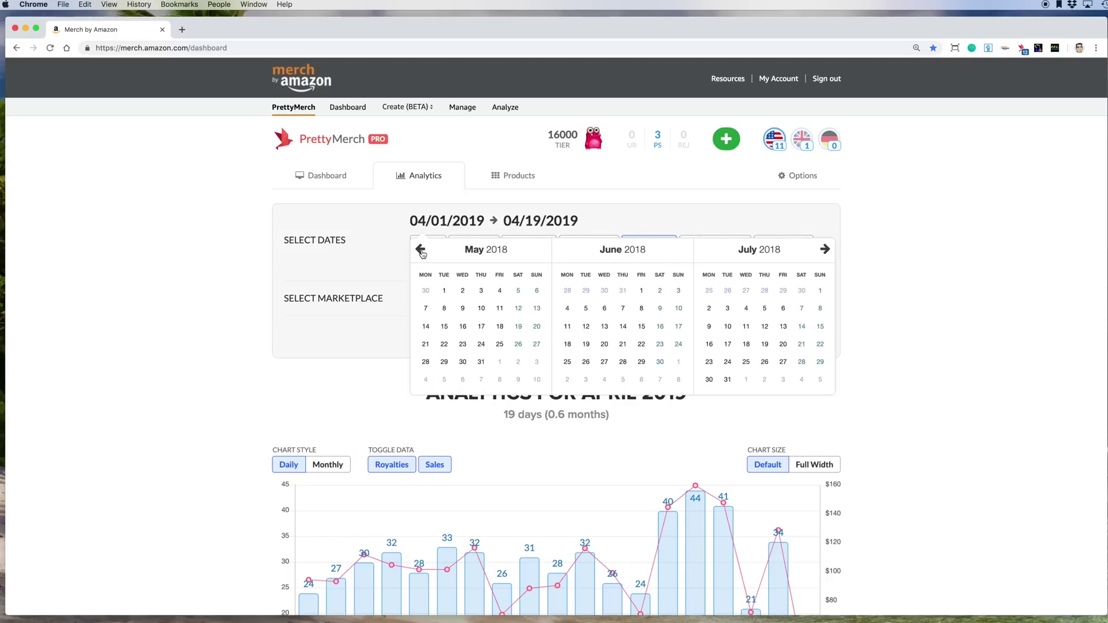
click(642, 292)
click(642, 292)
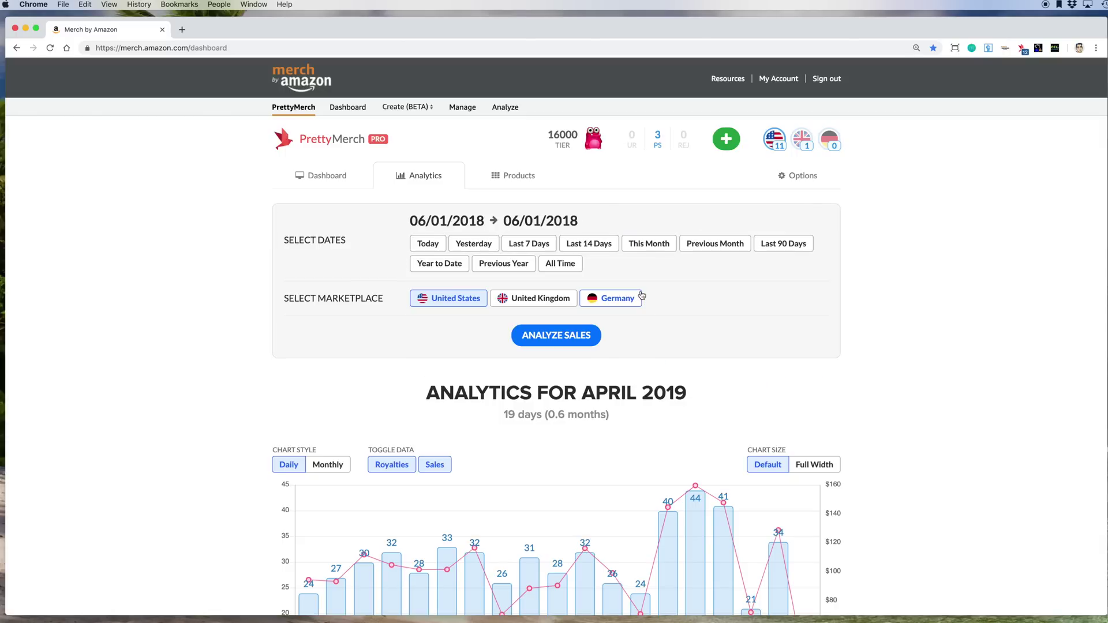
Set the custom date range to cover all of June 2018, from 06/01/2018 to 06/30/2018
click(446, 221)
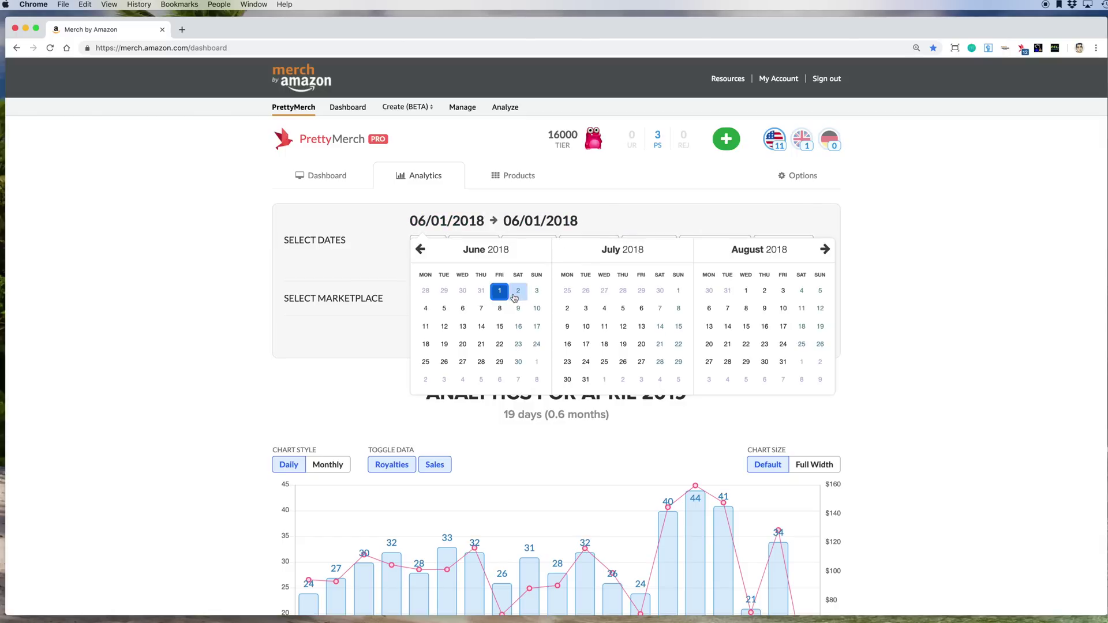
click(519, 363)
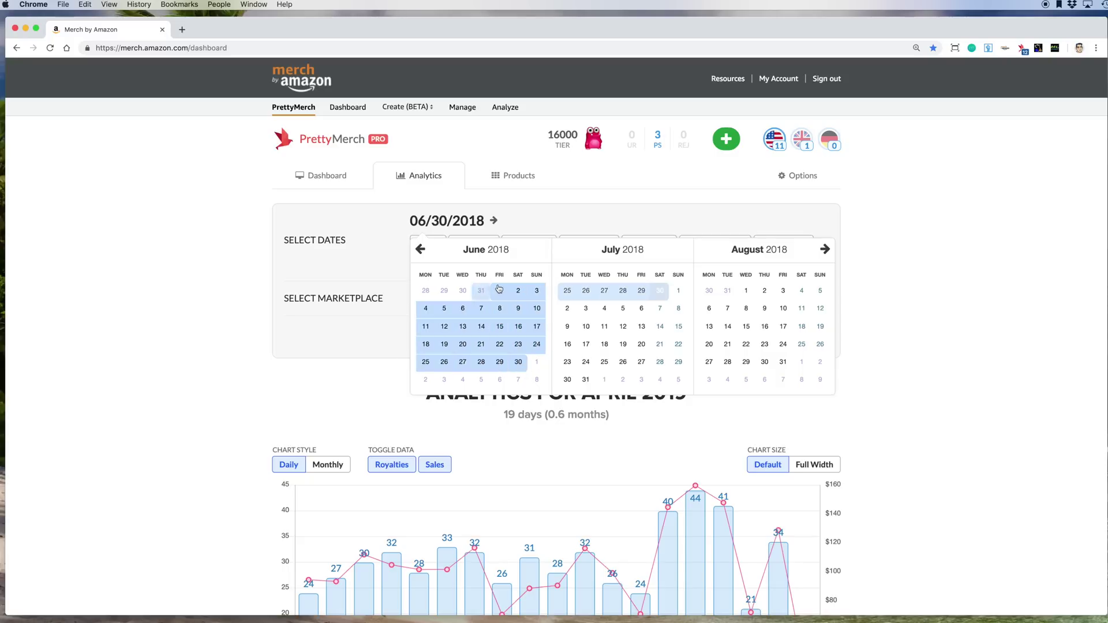
click(451, 221)
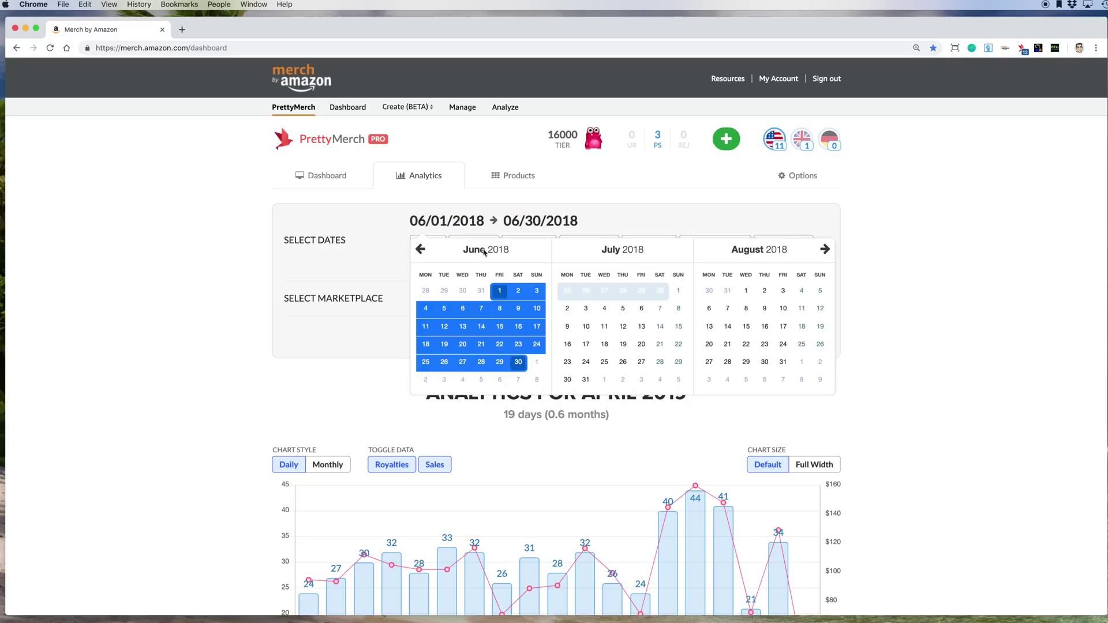
click(518, 363)
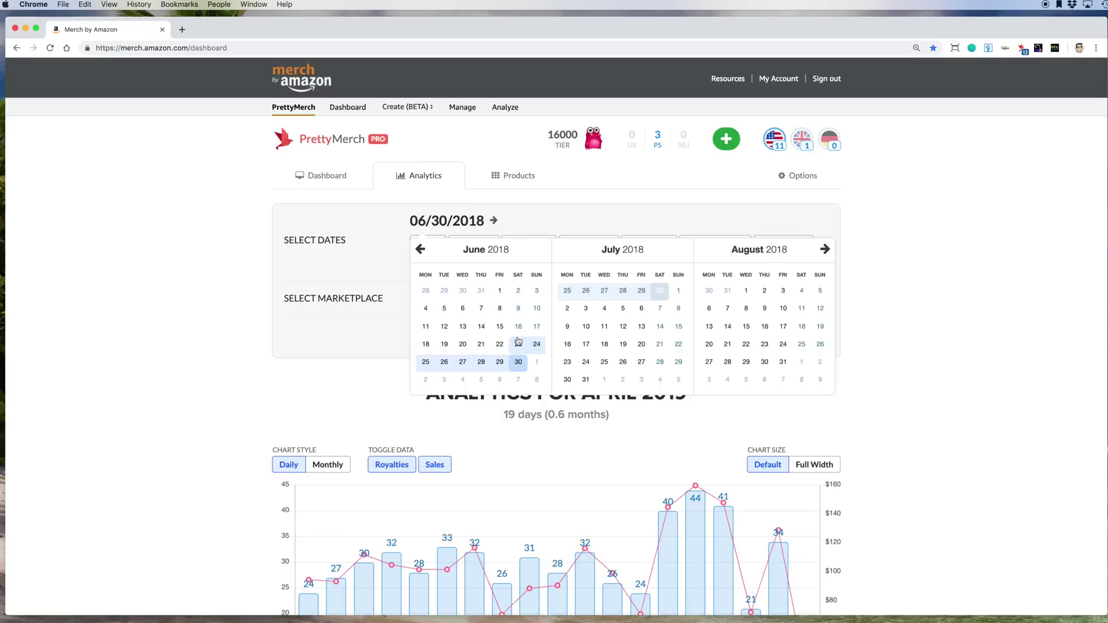
click(500, 293)
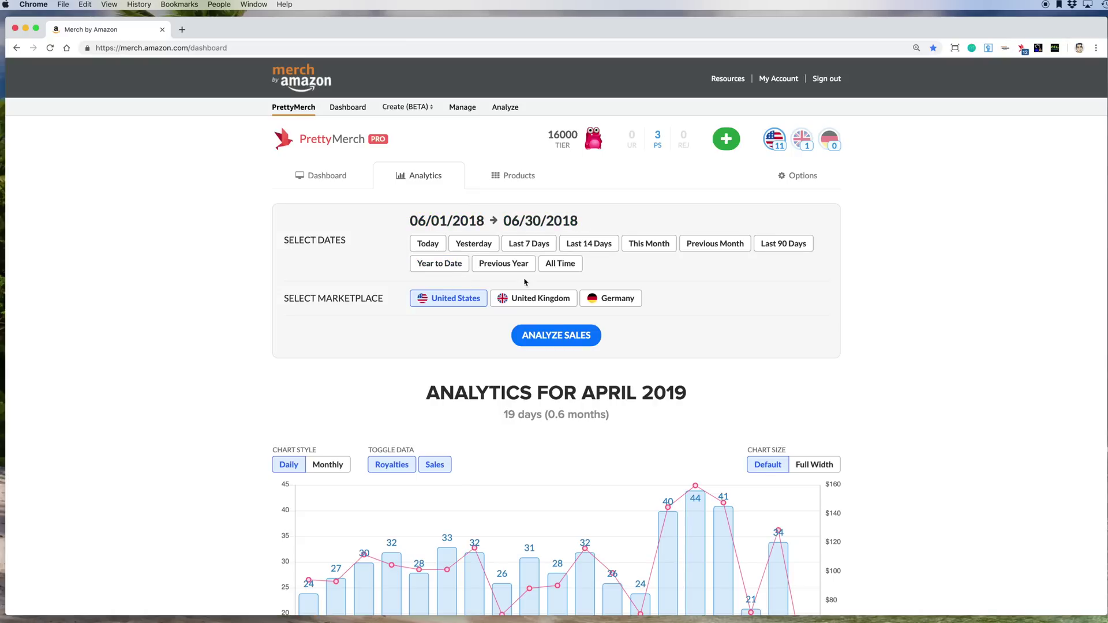
Run the United States sales analytics for June 2018 and review the daily chart, total sales, averages and record days
click(579, 340)
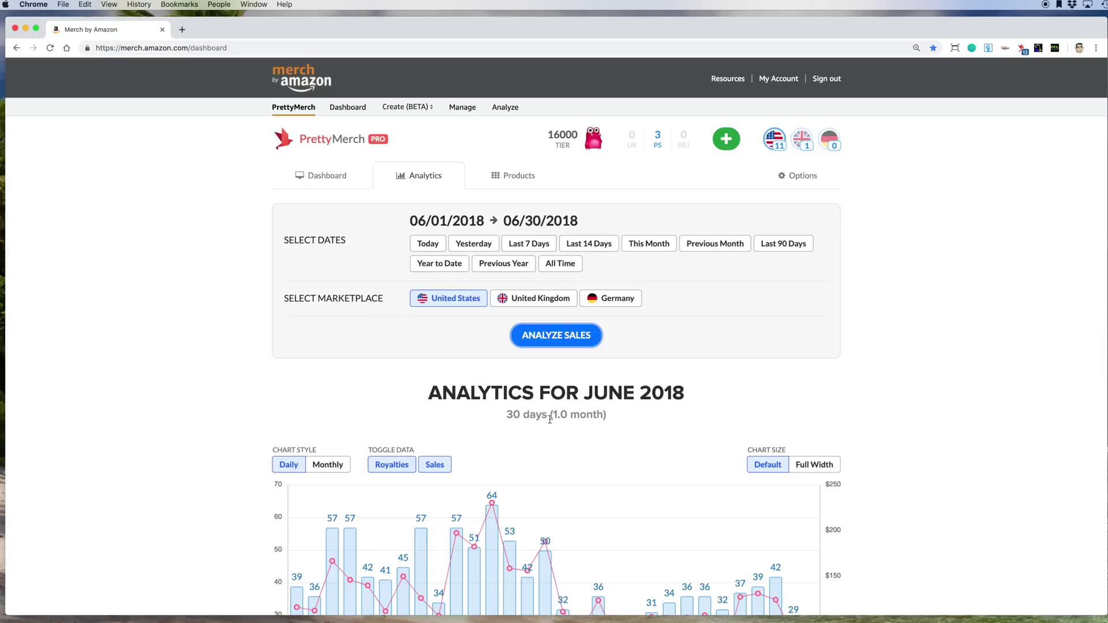
scroll(483, 433, down, 5)
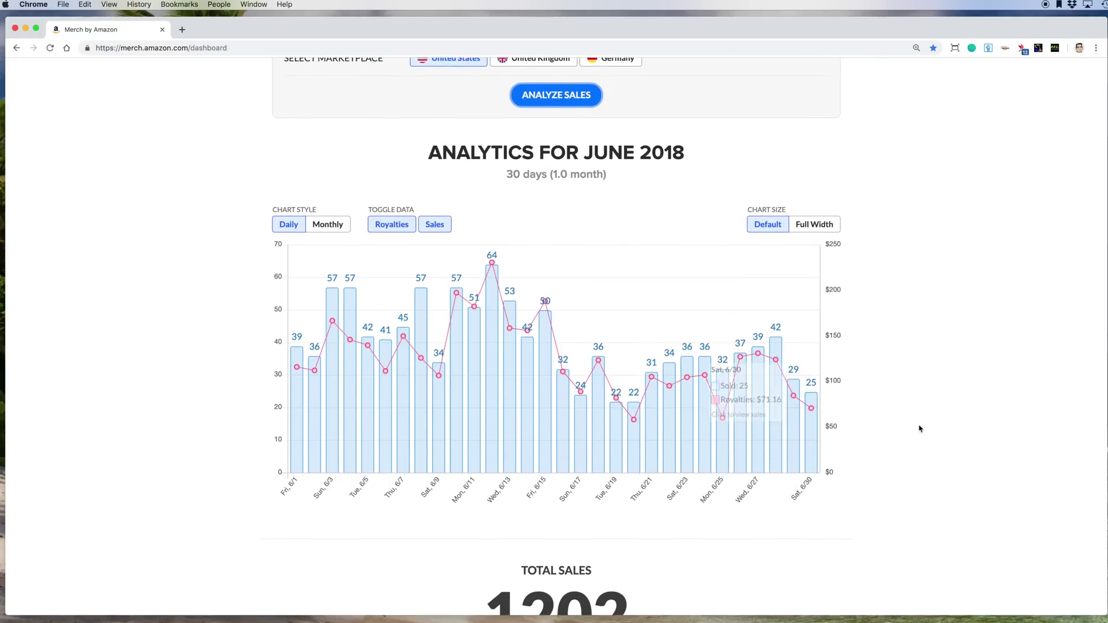
scroll(446, 359, down, 6)
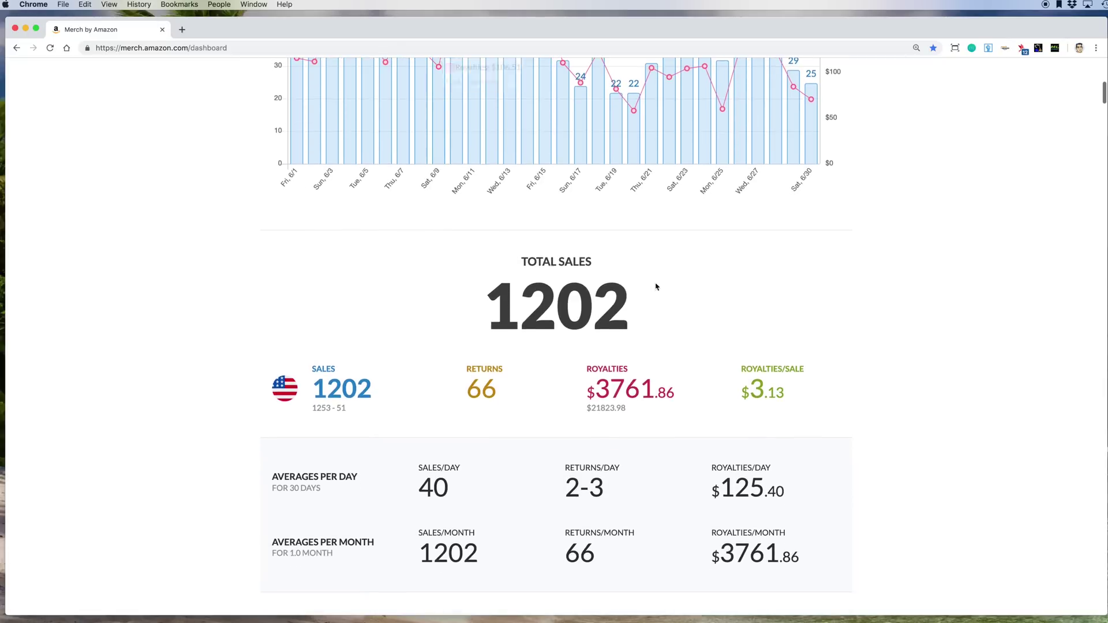
scroll(476, 317, down, 5)
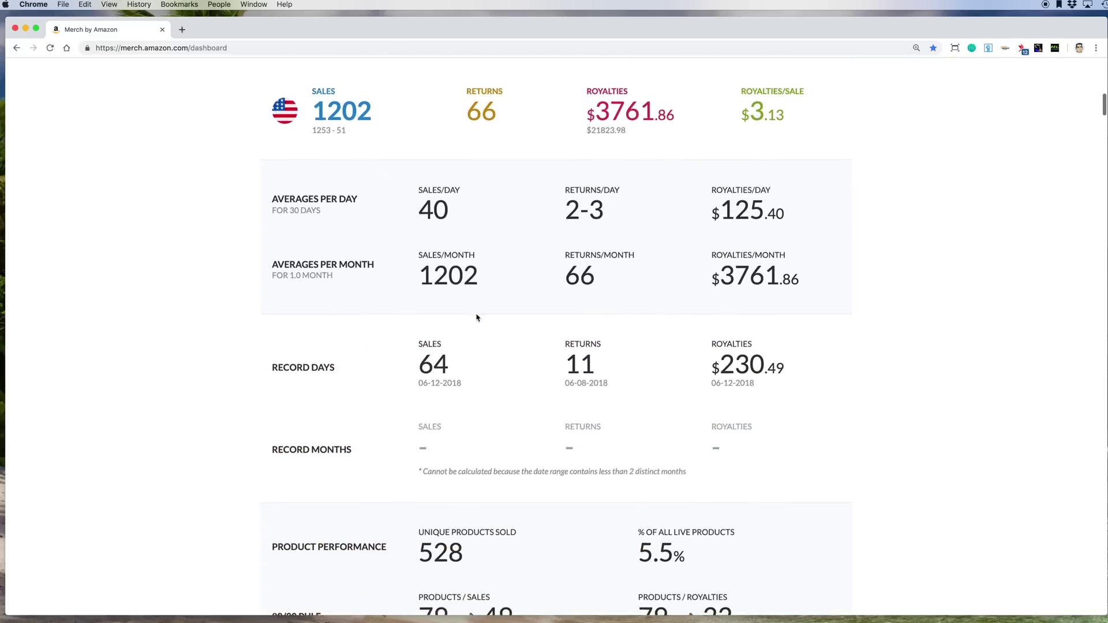
Examine June 2018's product performance, 80/20 rule, top product types, fit types and colors, and the fit and color breakdown of products sold
scroll(407, 319, down, 9)
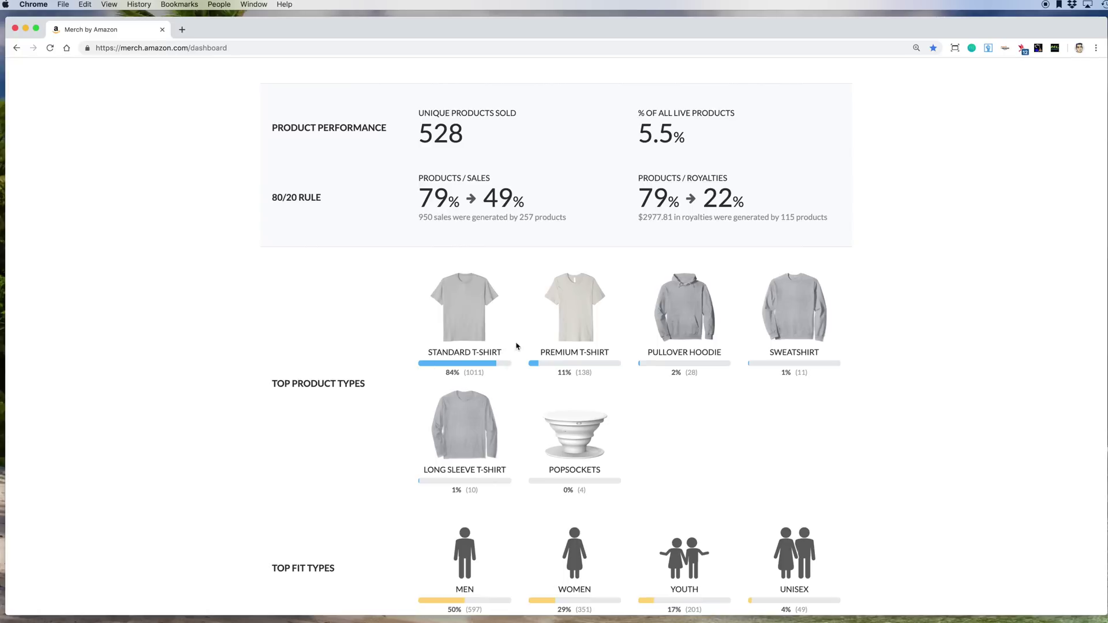
scroll(410, 336, down, 2)
scroll(410, 335, down, 5)
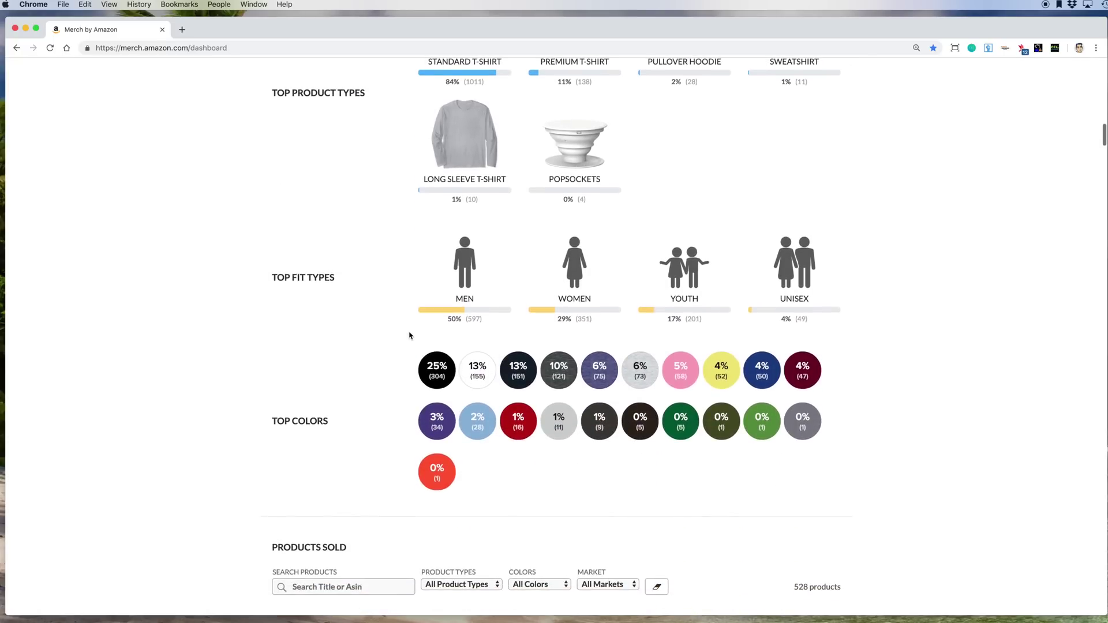
scroll(366, 317, down, 7)
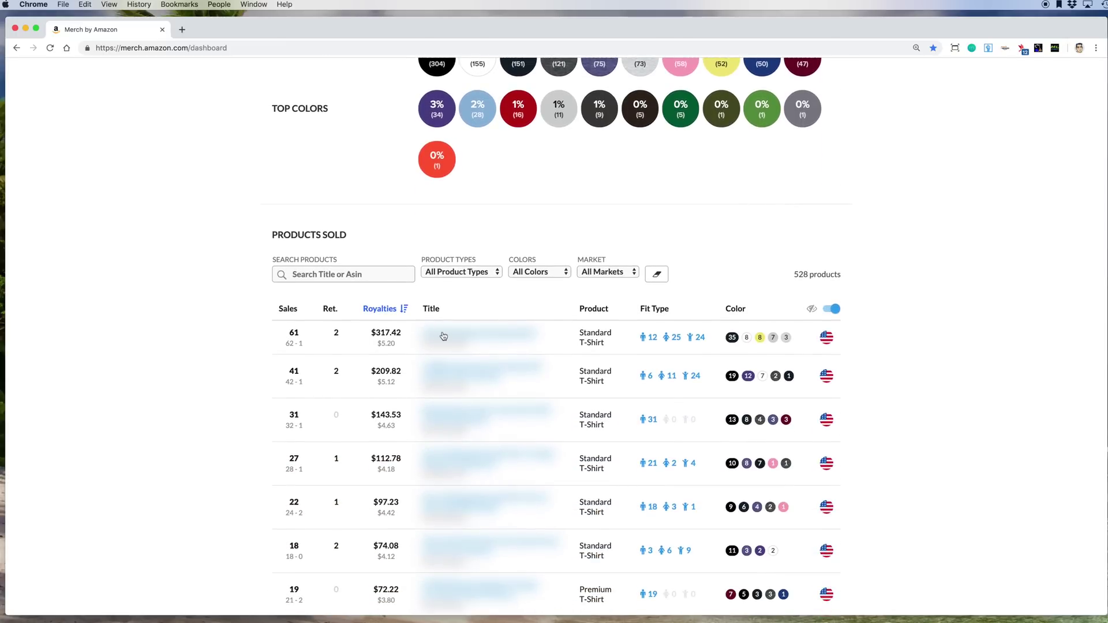
mouse_move(443, 336)
scroll(229, 326, down, 3)
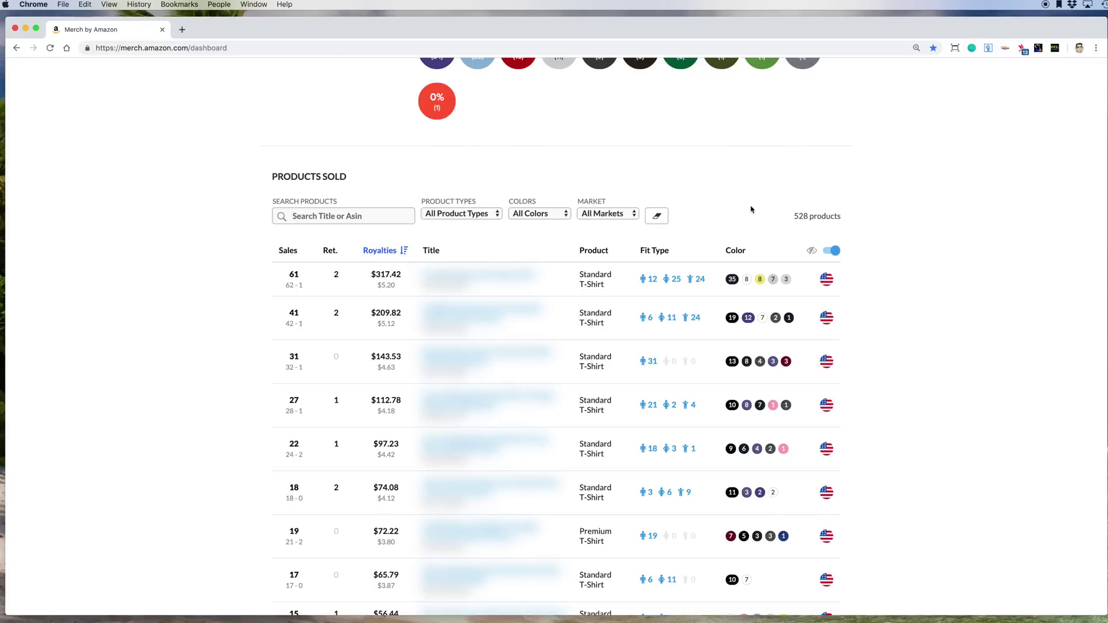
scroll(749, 197, up, 6)
scroll(750, 197, down, 4)
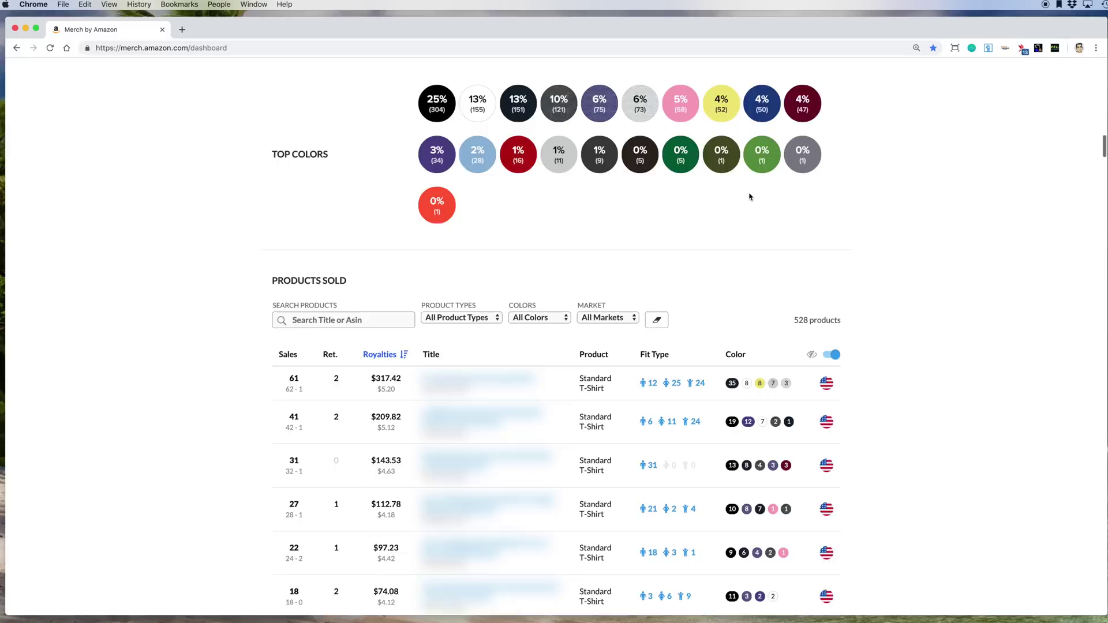
scroll(749, 197, down, 3)
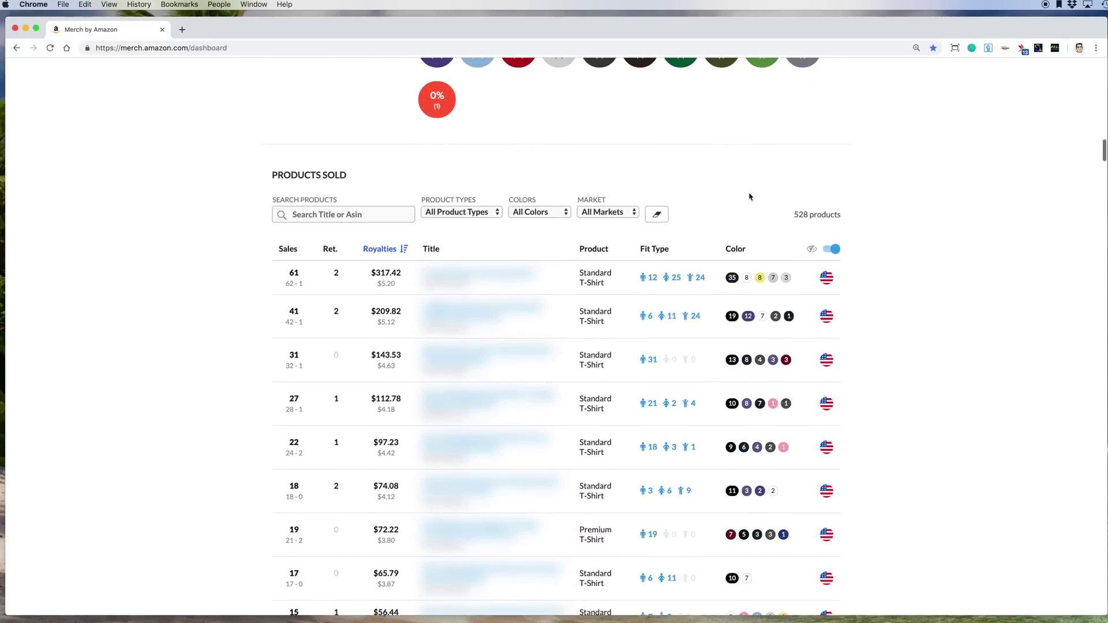
scroll(749, 197, up, 20)
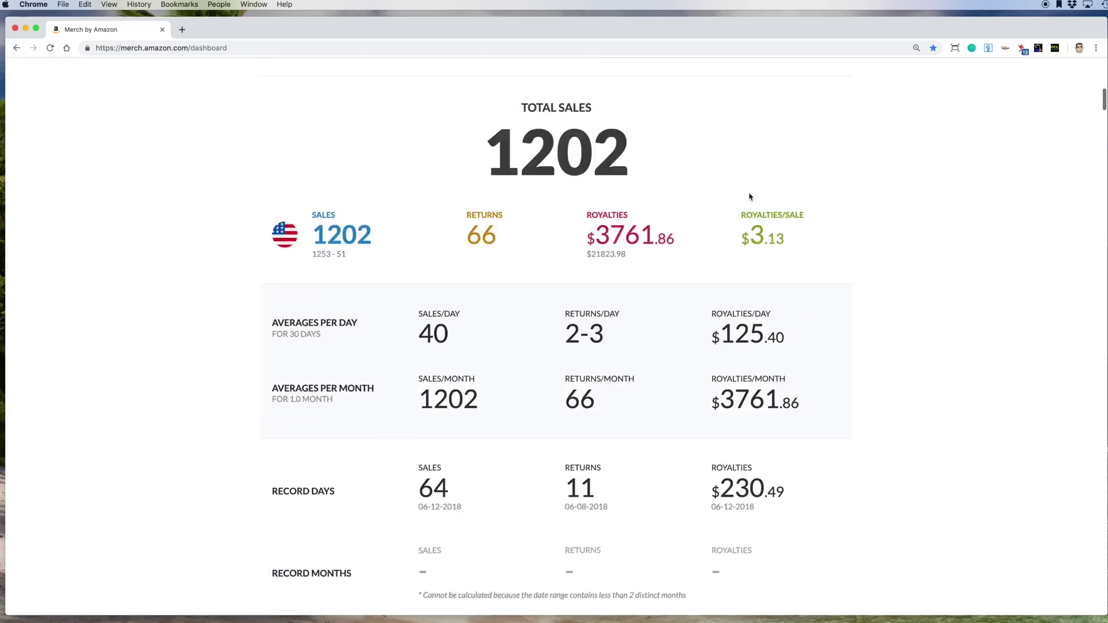
scroll(749, 196, up, 10)
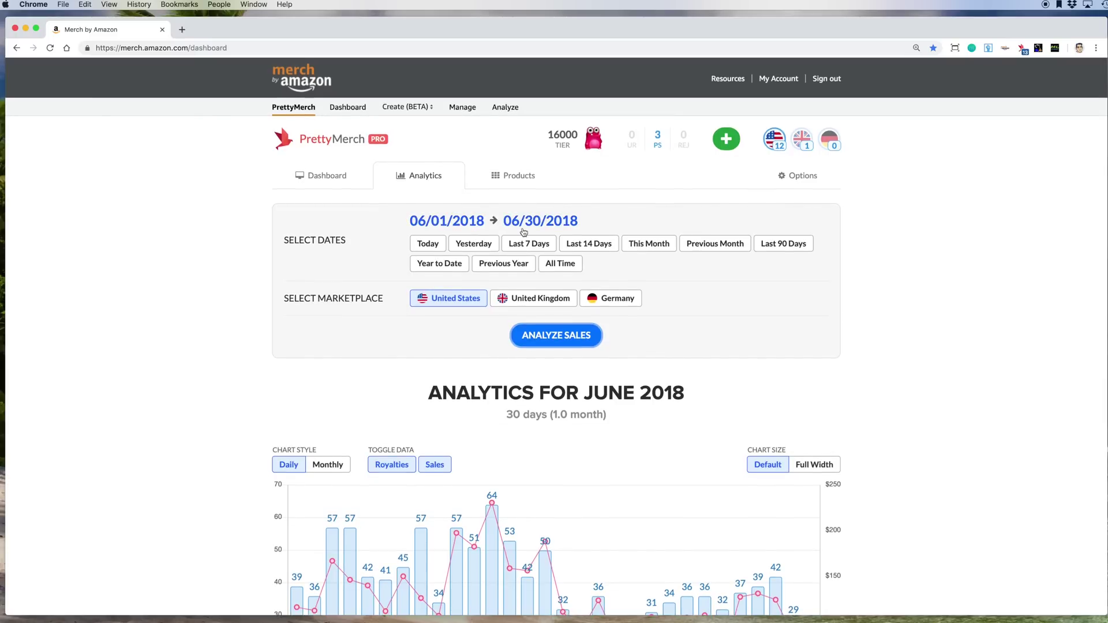
click(437, 220)
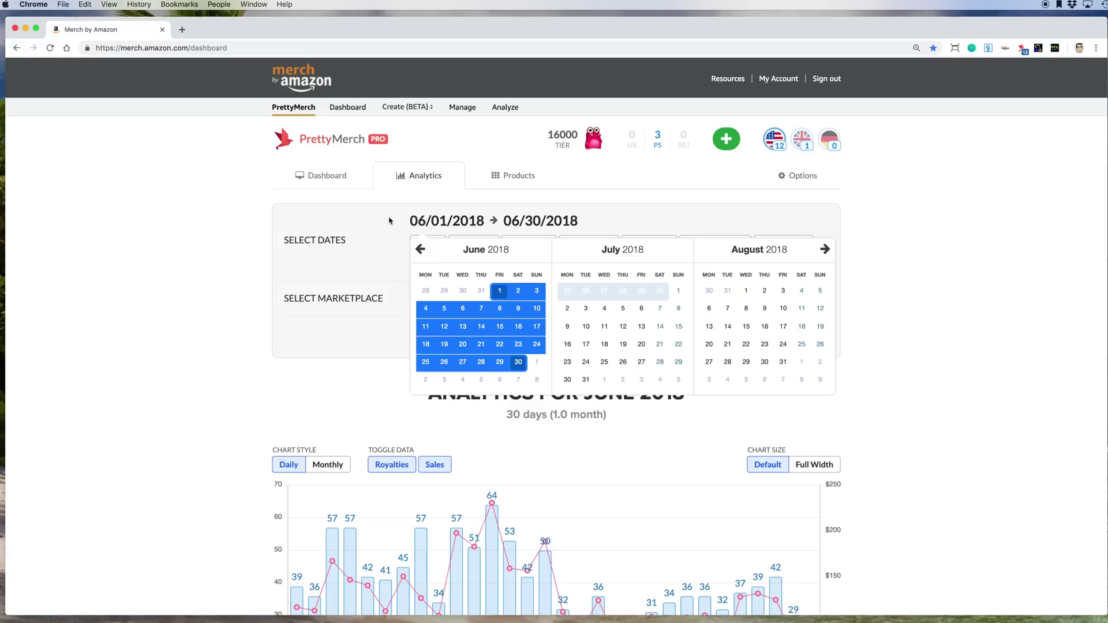
click(653, 222)
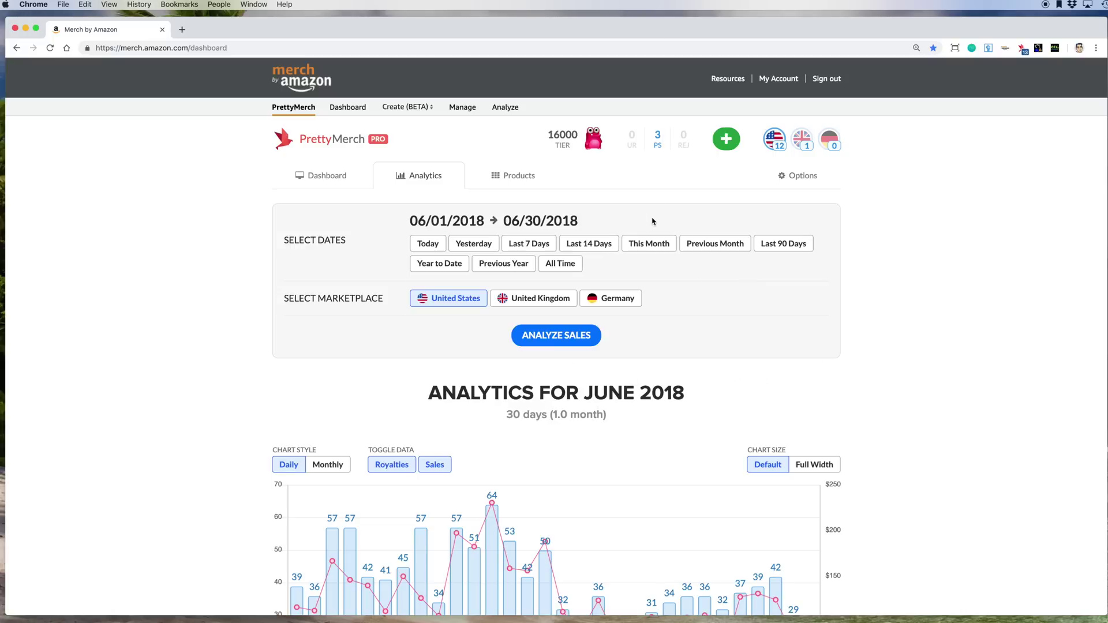